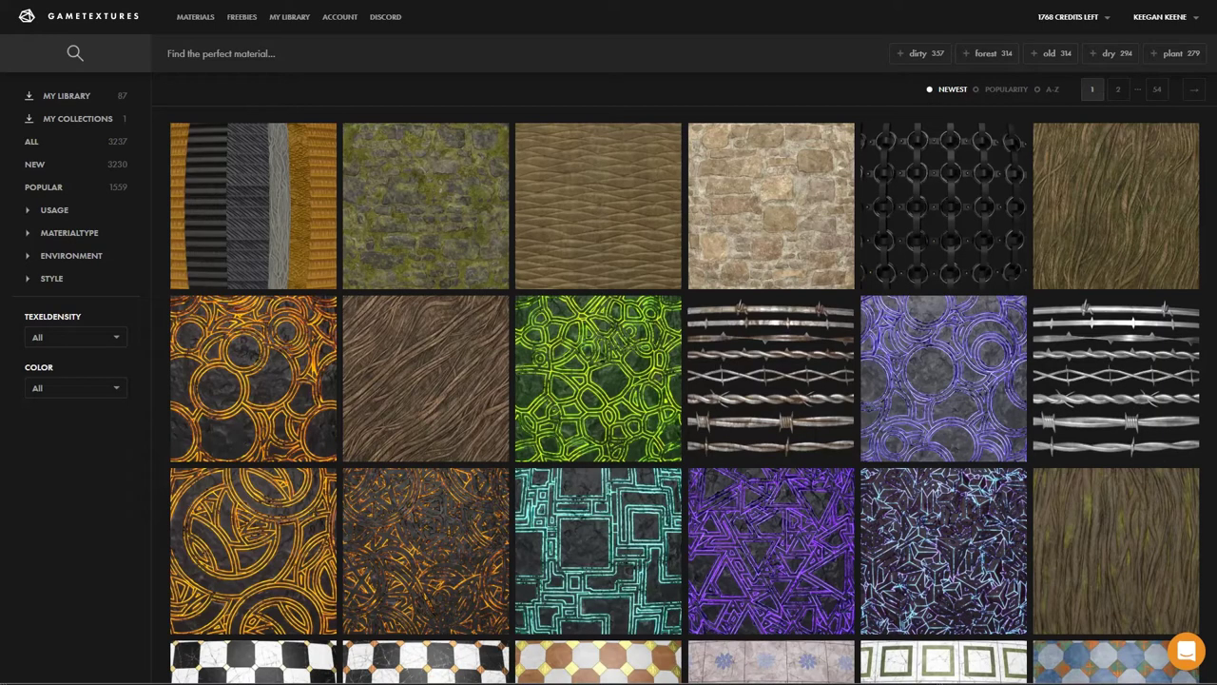
Step: Check Leather Woven Ring Armor's download options (Blender, Cycles, 4k Bitmap), then close its details
click(929, 201)
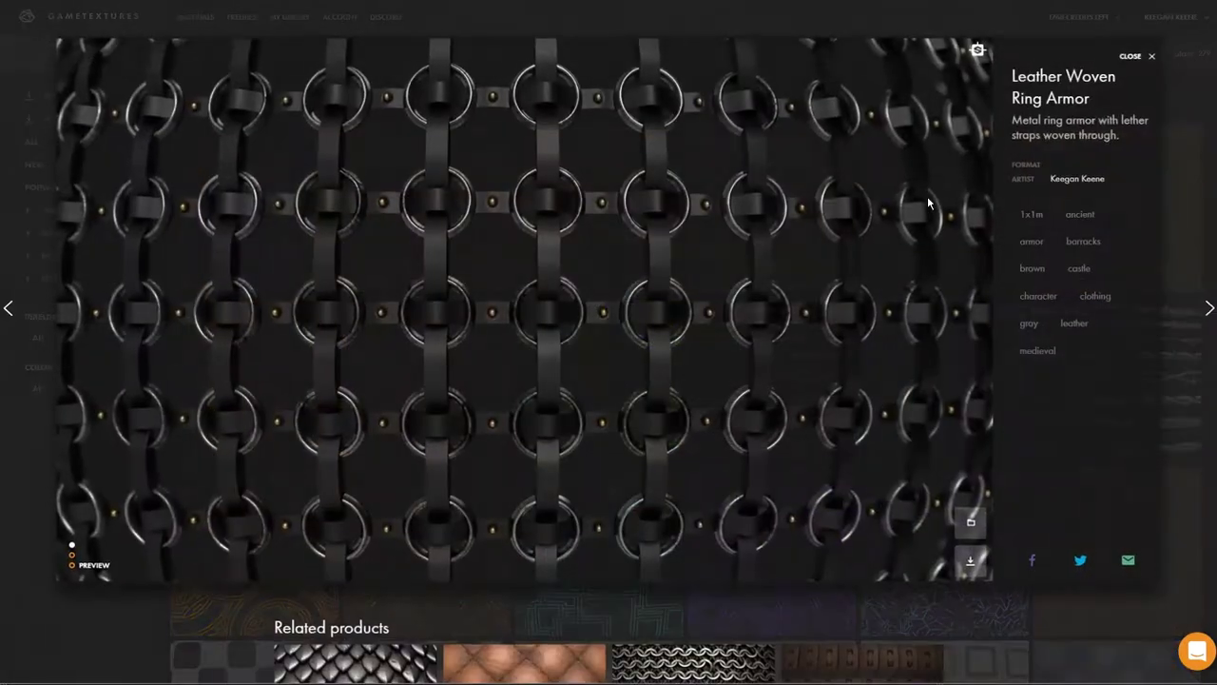
click(970, 560)
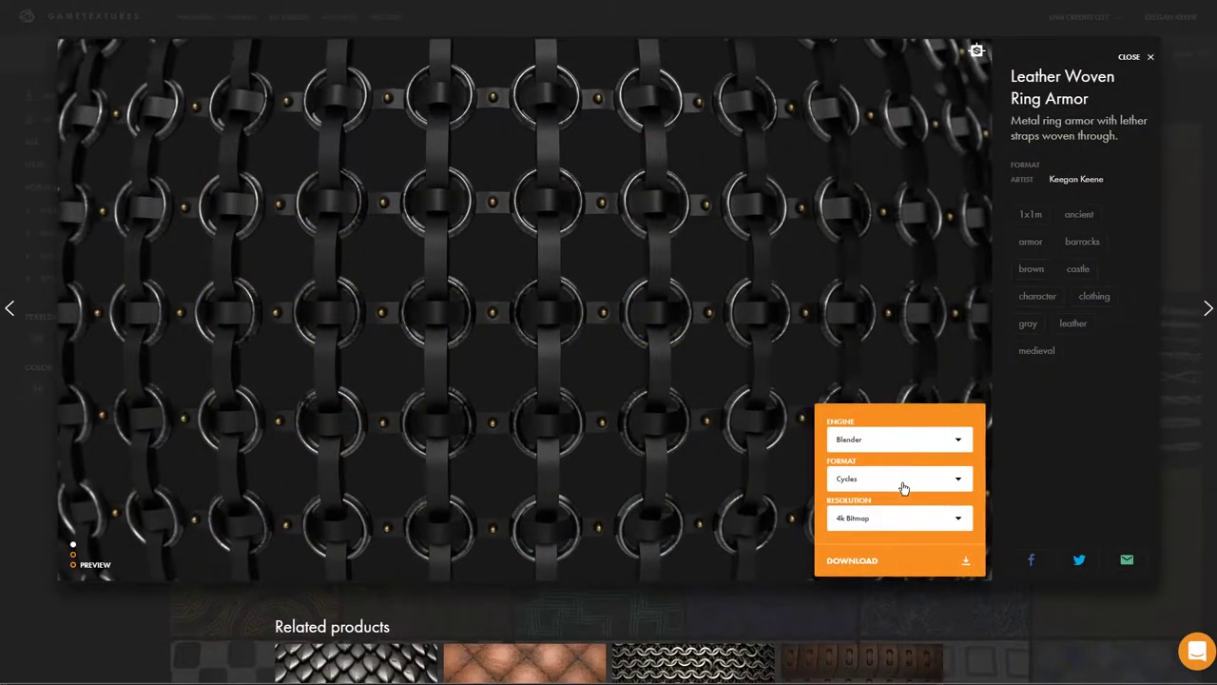
click(853, 518)
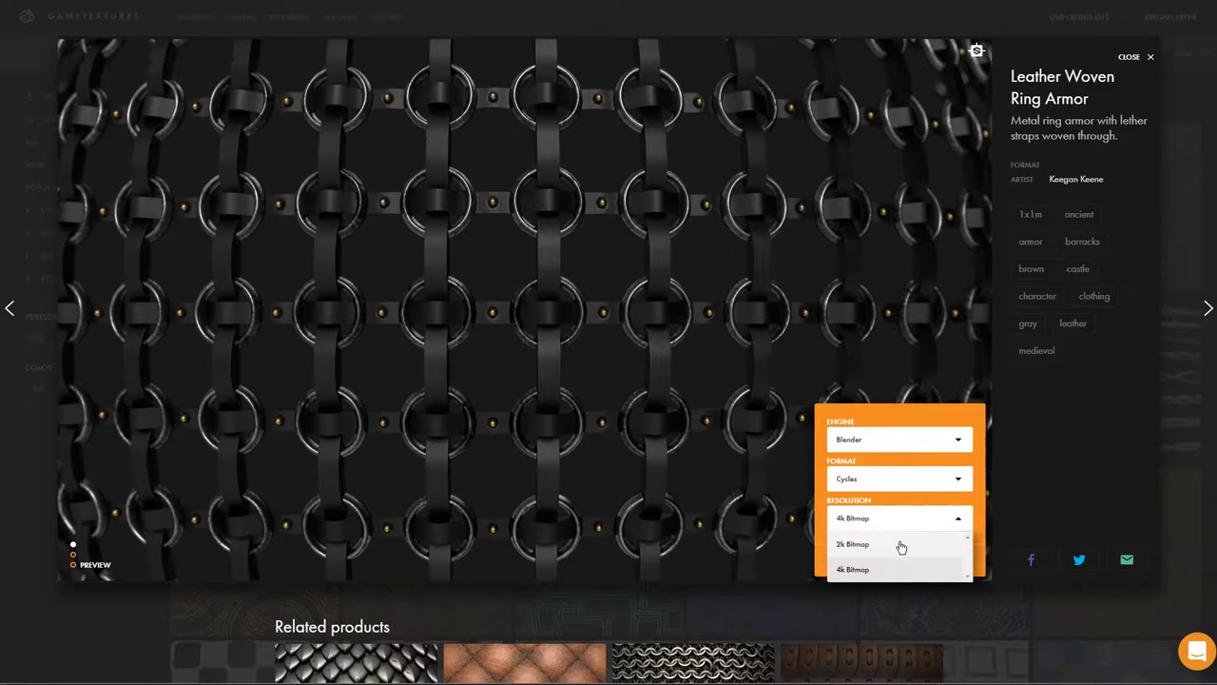
click(692, 476)
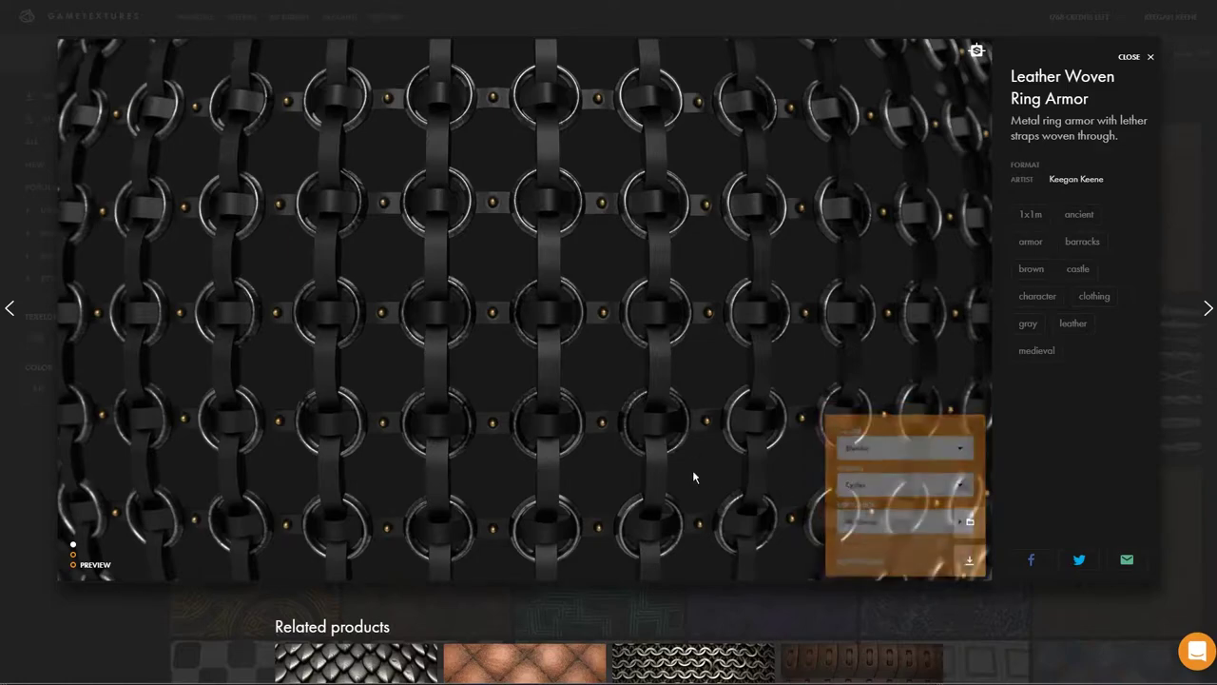
click(1148, 59)
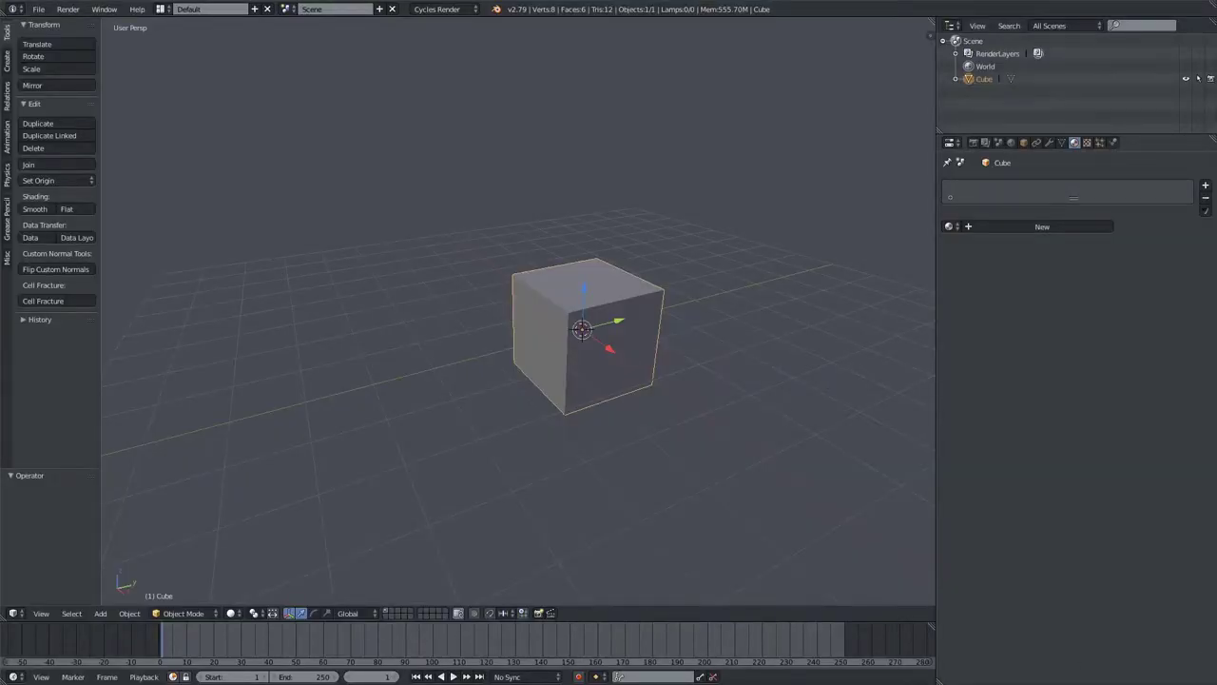
key(alt+Tab)
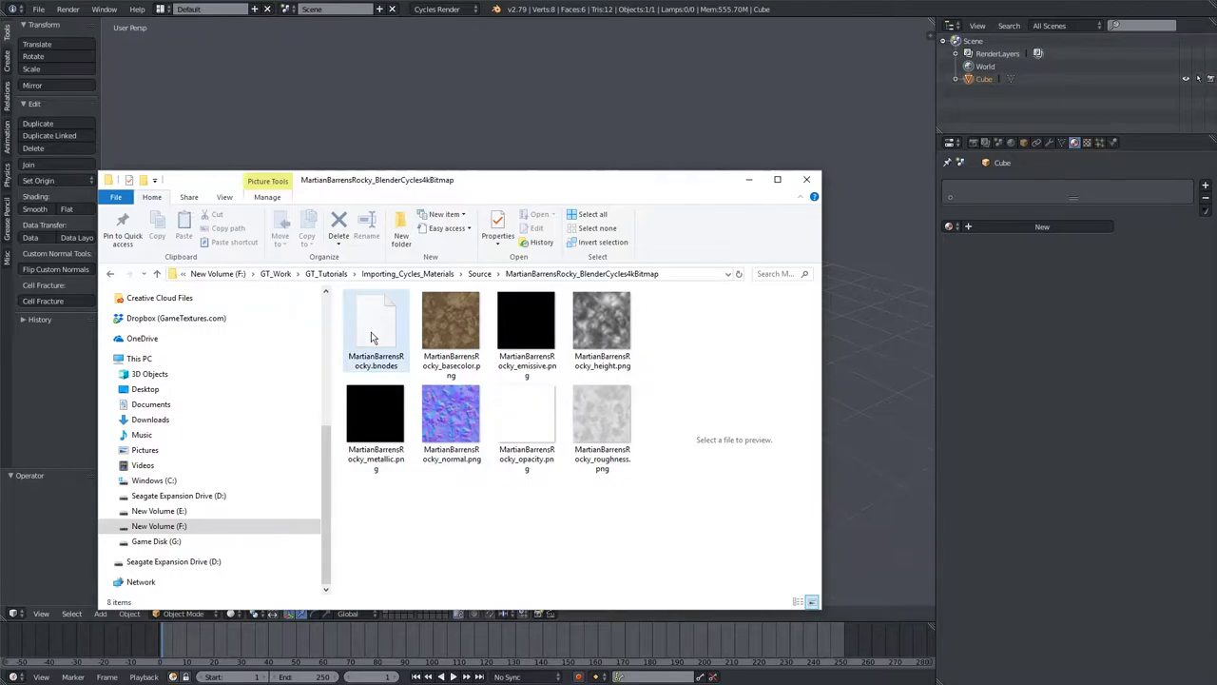
click(371, 118)
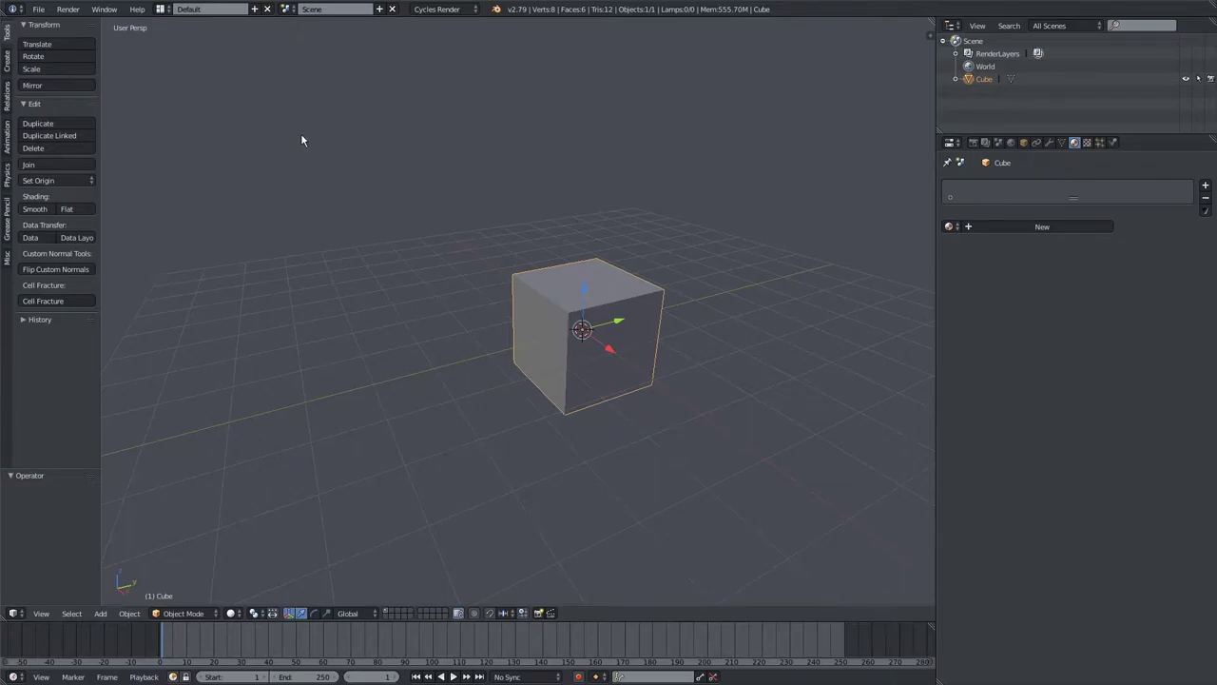
Step: Install the NodeIO add-on from io_node.py in User Preferences and save the user settings
click(39, 9)
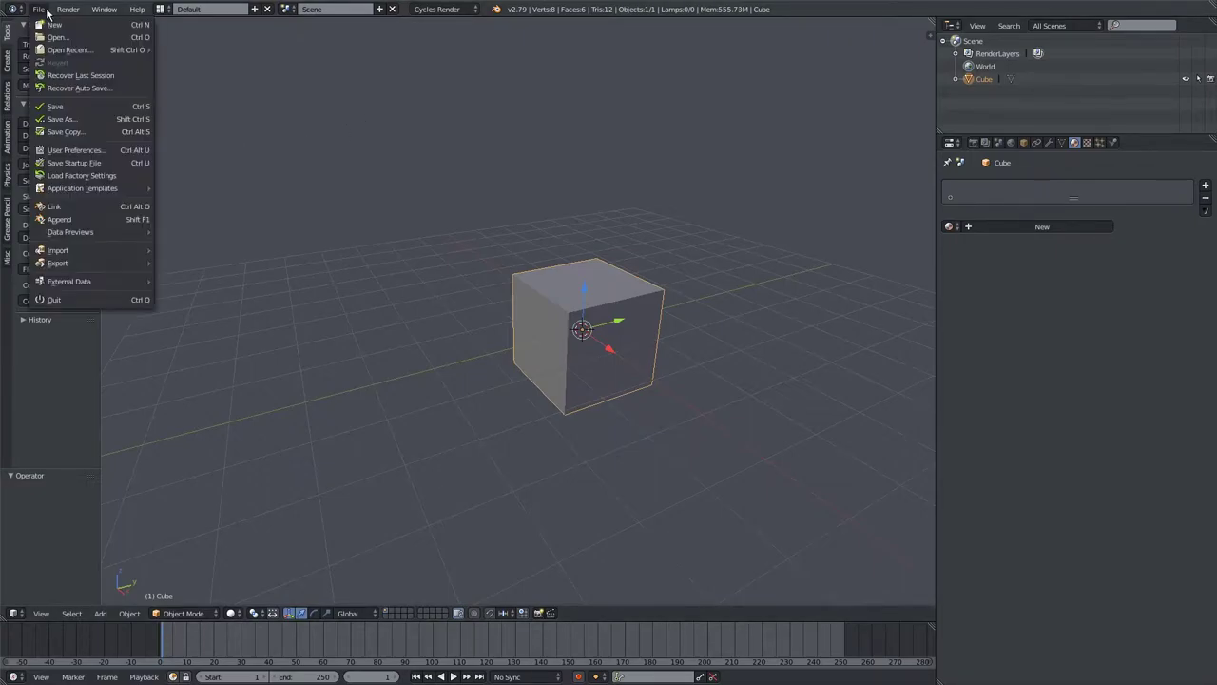
click(76, 150)
drag(89, 19, 468, 74)
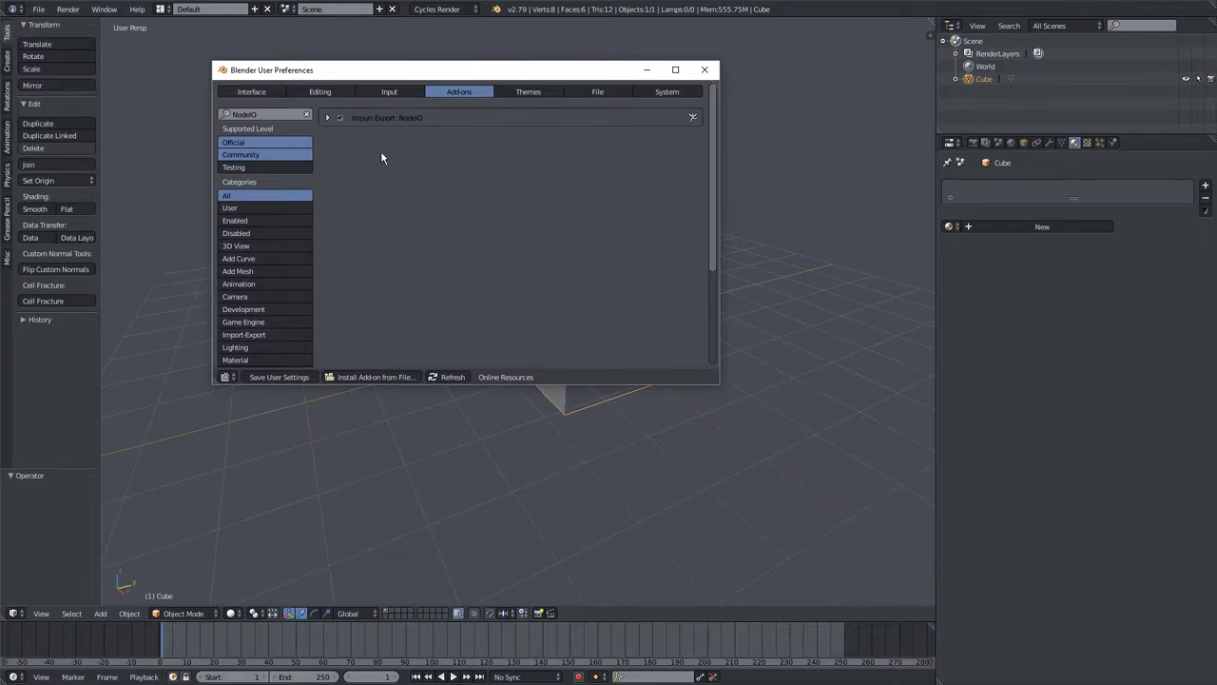
click(390, 378)
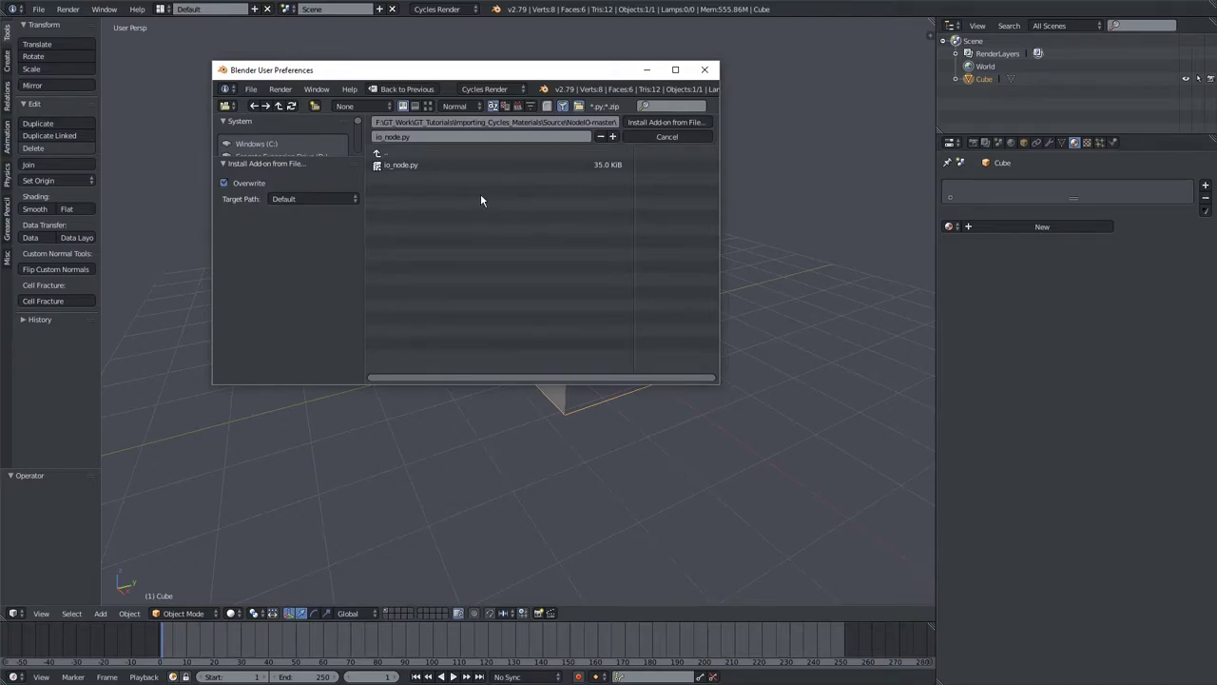
click(412, 166)
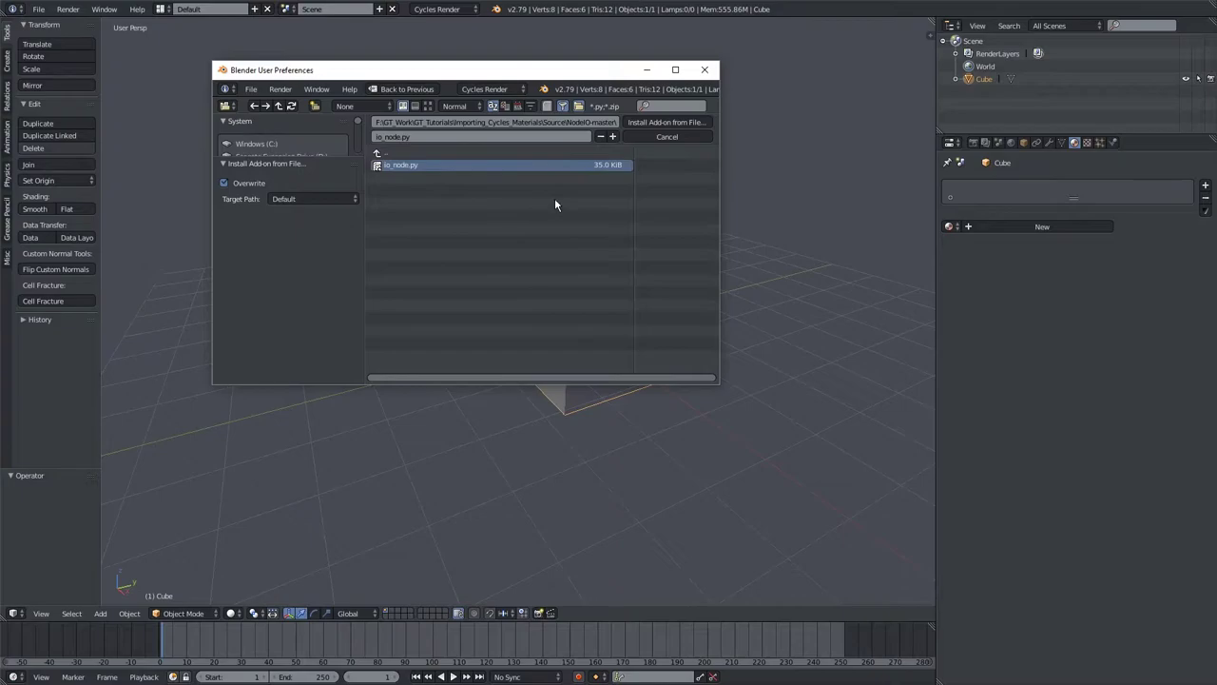
click(656, 122)
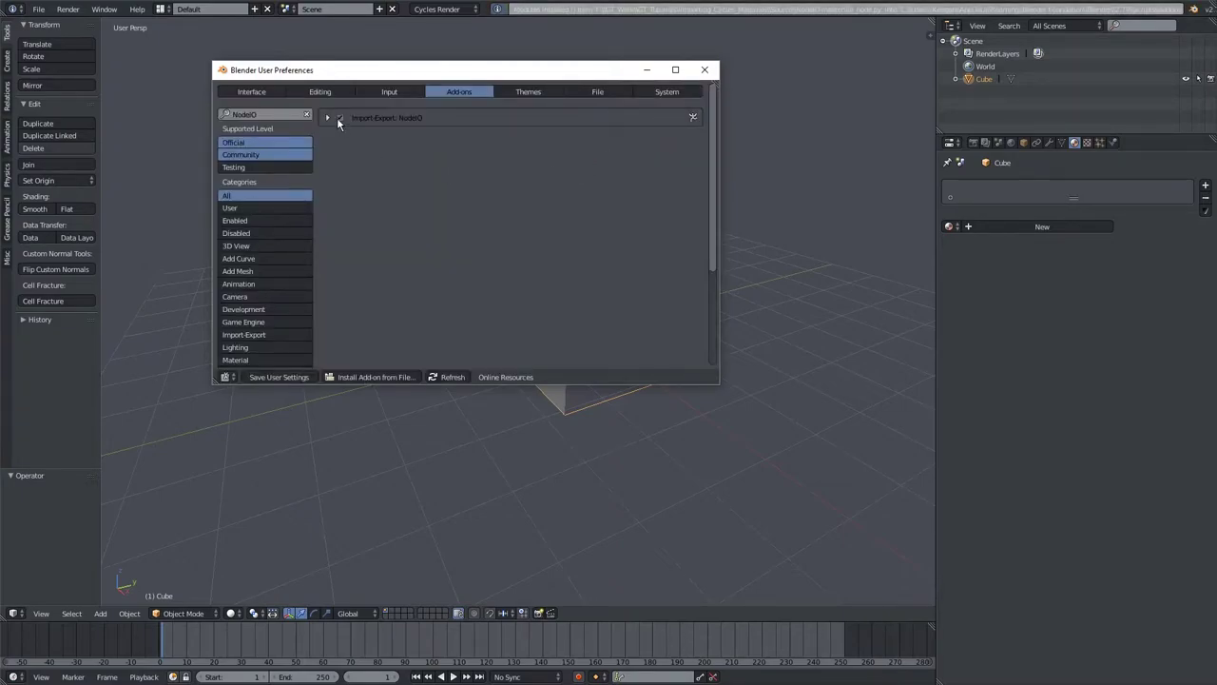
click(307, 377)
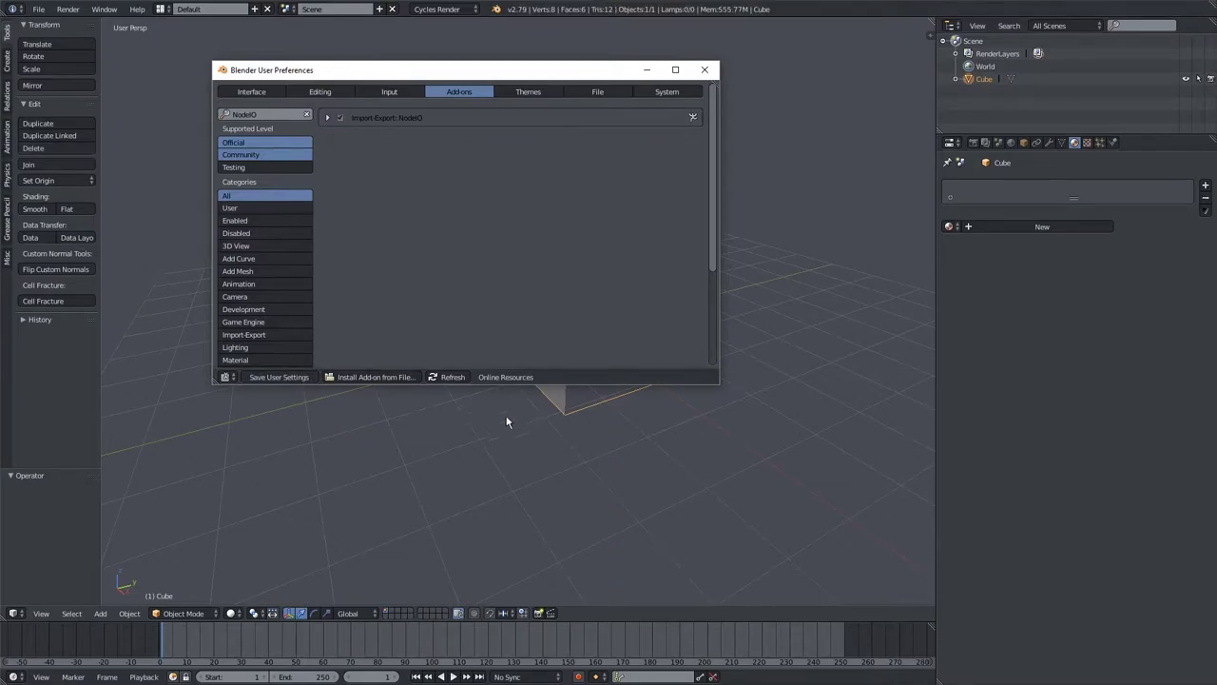
click(705, 70)
Step: Split the 3D view in two and make the right half a Node Editor
shift+middle_drag(679, 441, 655, 429)
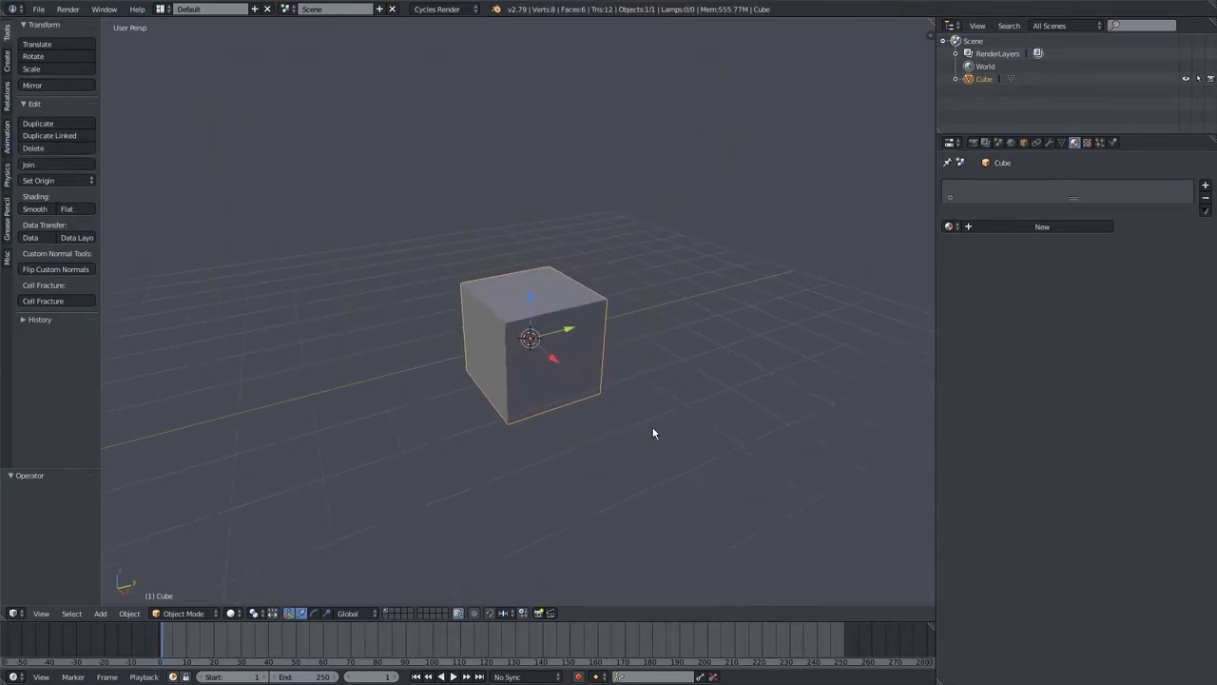
drag(931, 25, 352, 162)
click(378, 614)
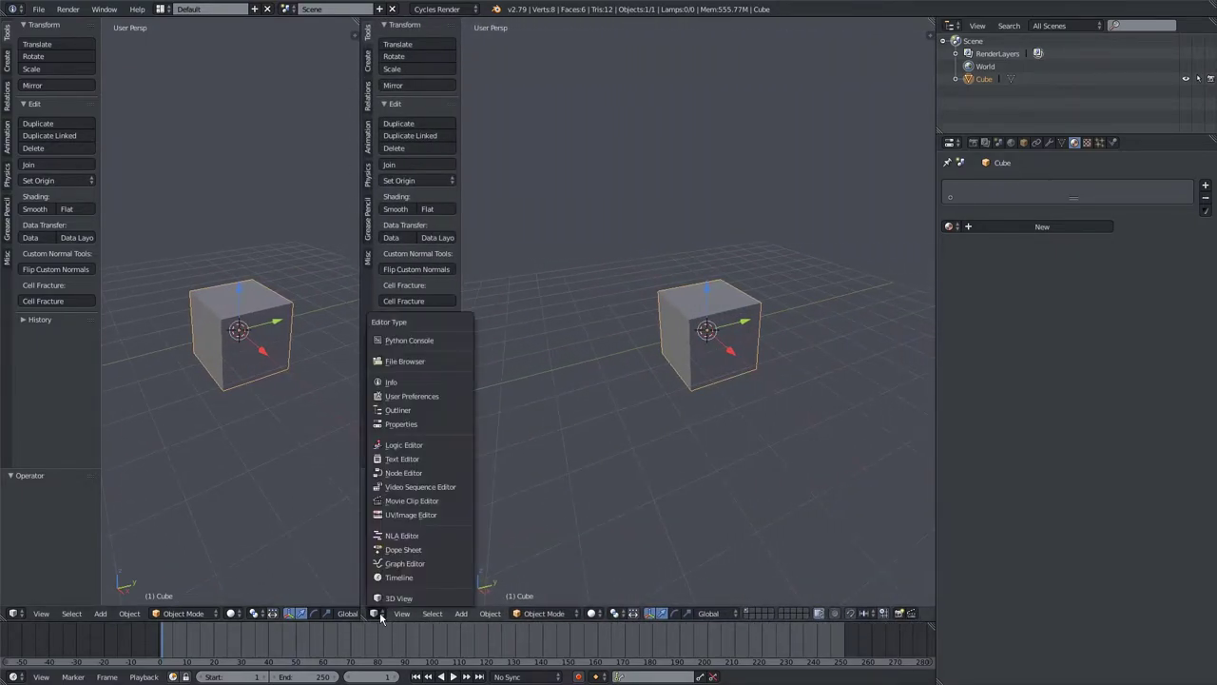
click(421, 473)
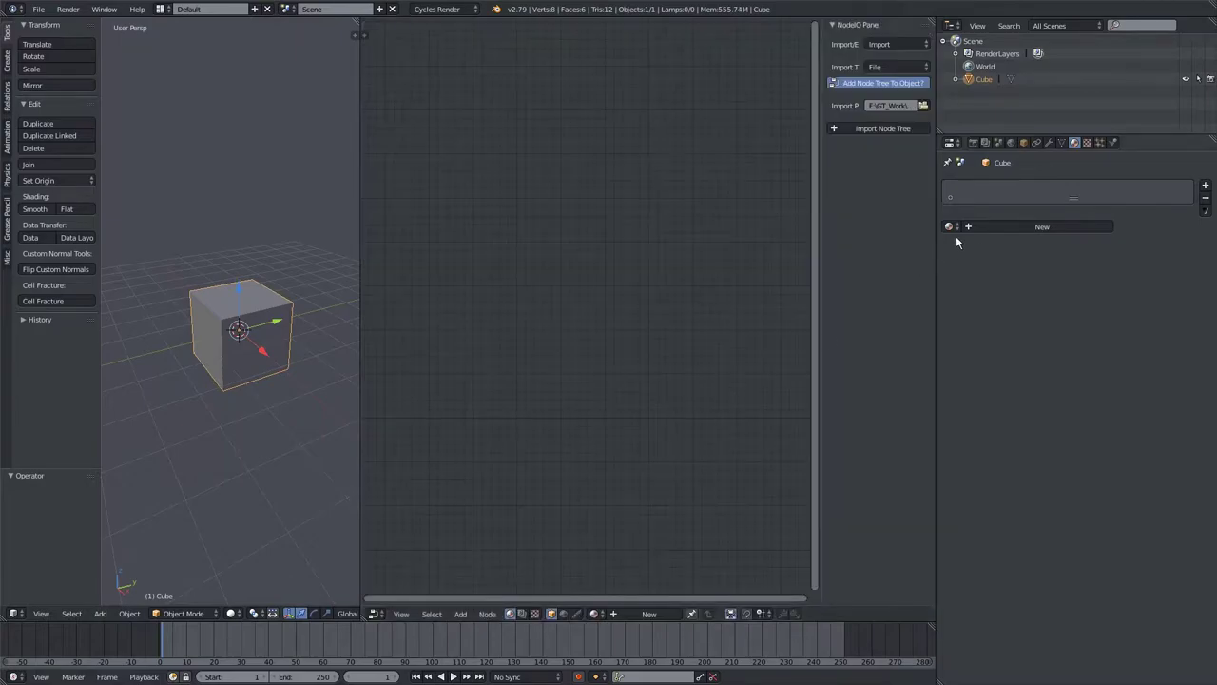
Step: Give the cube a new material, Material.005, and frame its nodes
click(998, 227)
middle_drag(531, 411, 549, 366)
scroll(517, 397, up, 1)
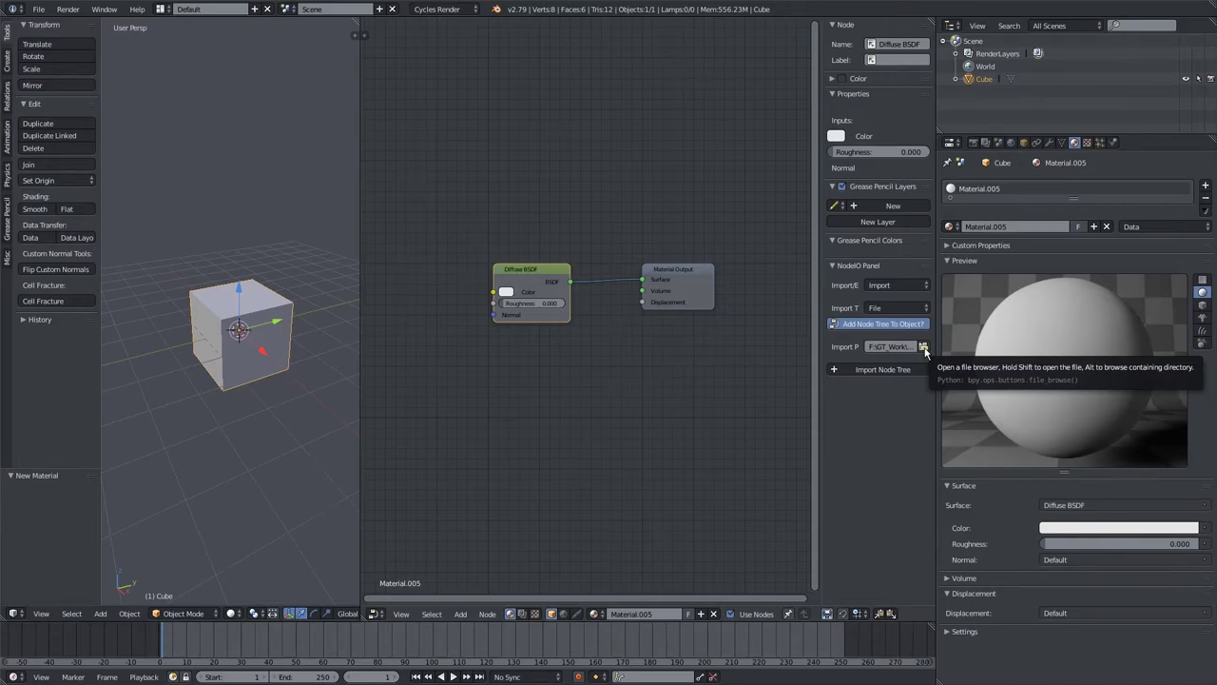
Step: Import MartianBarrensRocky.bnodes through the NodeIO panel as a new material
click(923, 348)
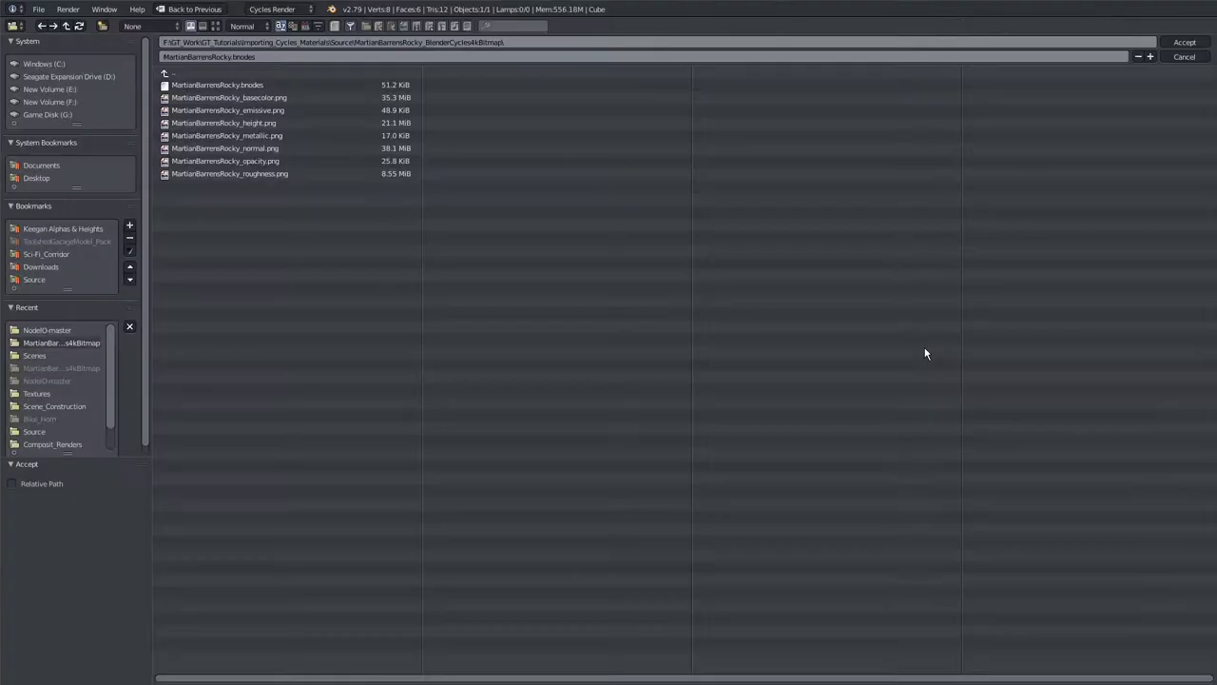
click(221, 87)
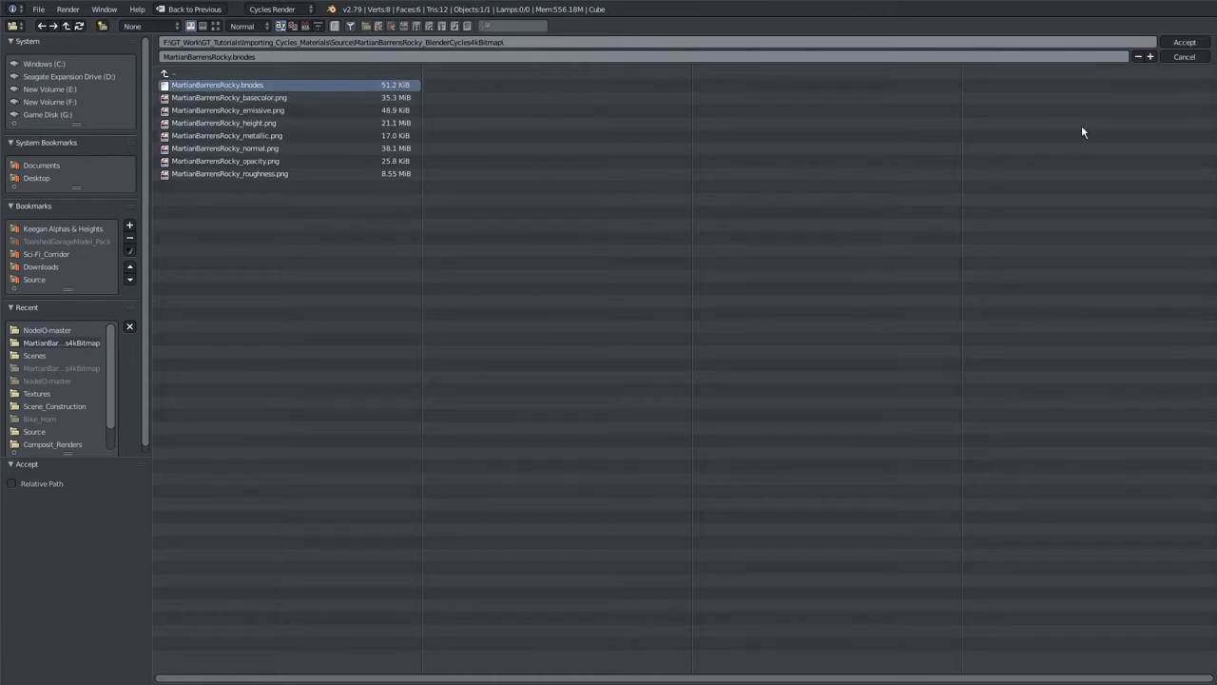
click(1185, 43)
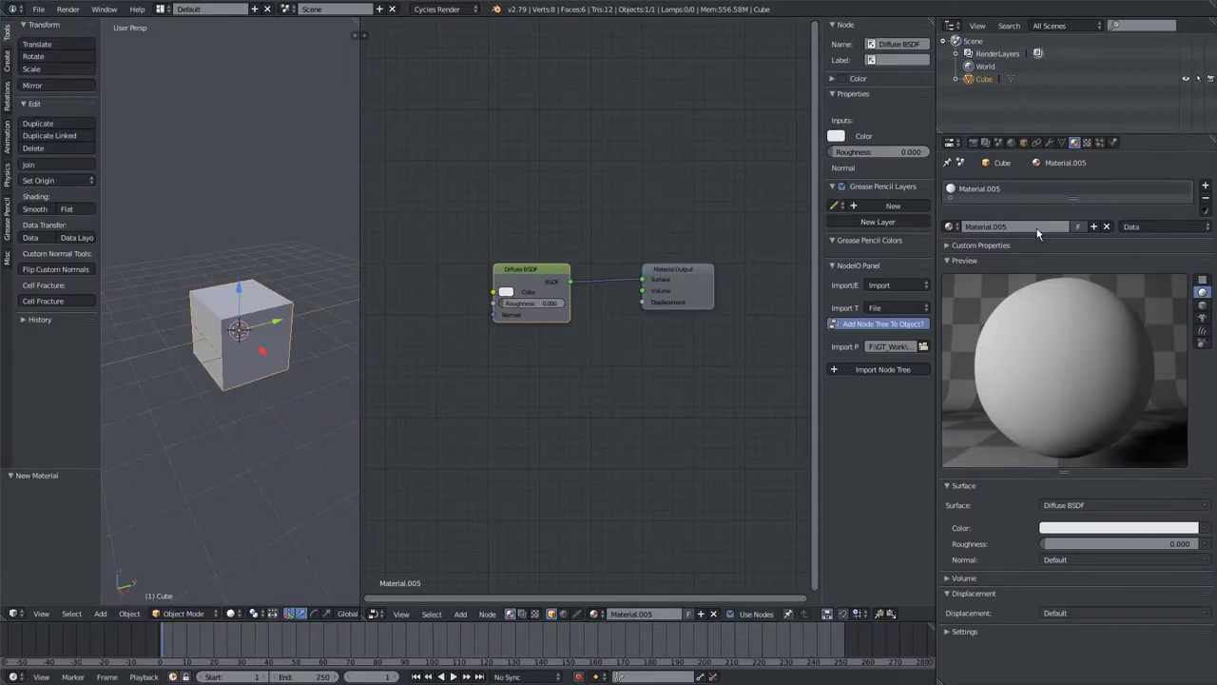
click(865, 369)
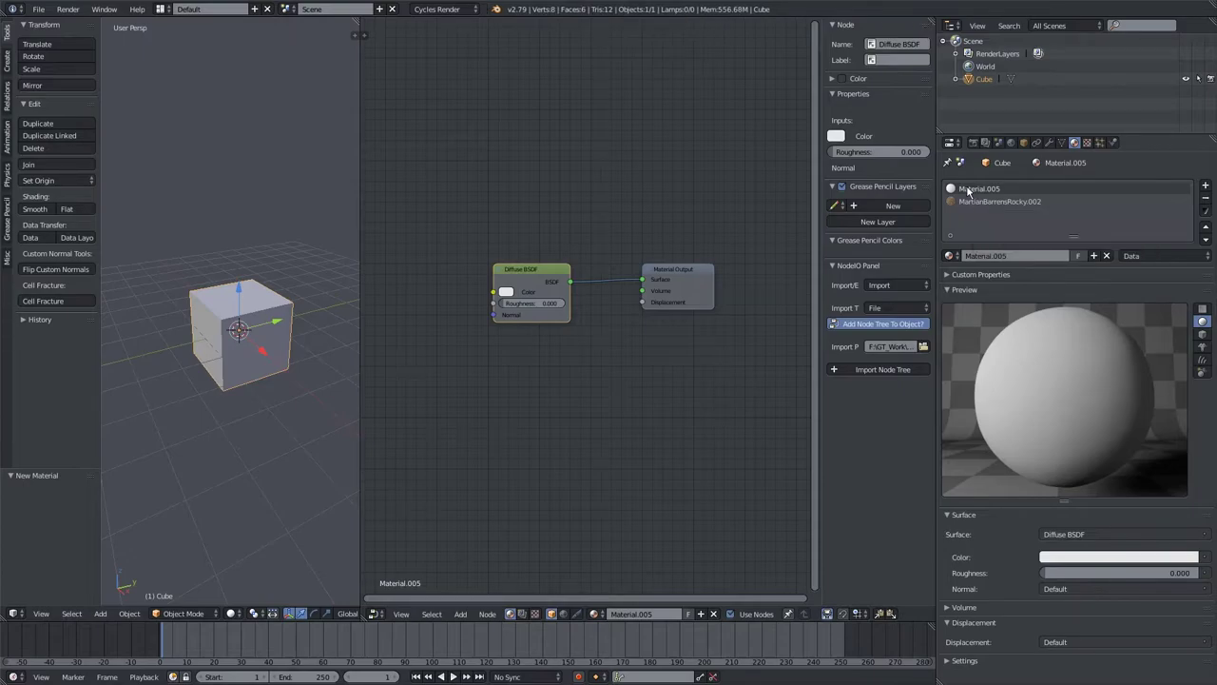
Step: Remove the unused Material.005 slot and frame the node tree in a widened node editor
click(1206, 198)
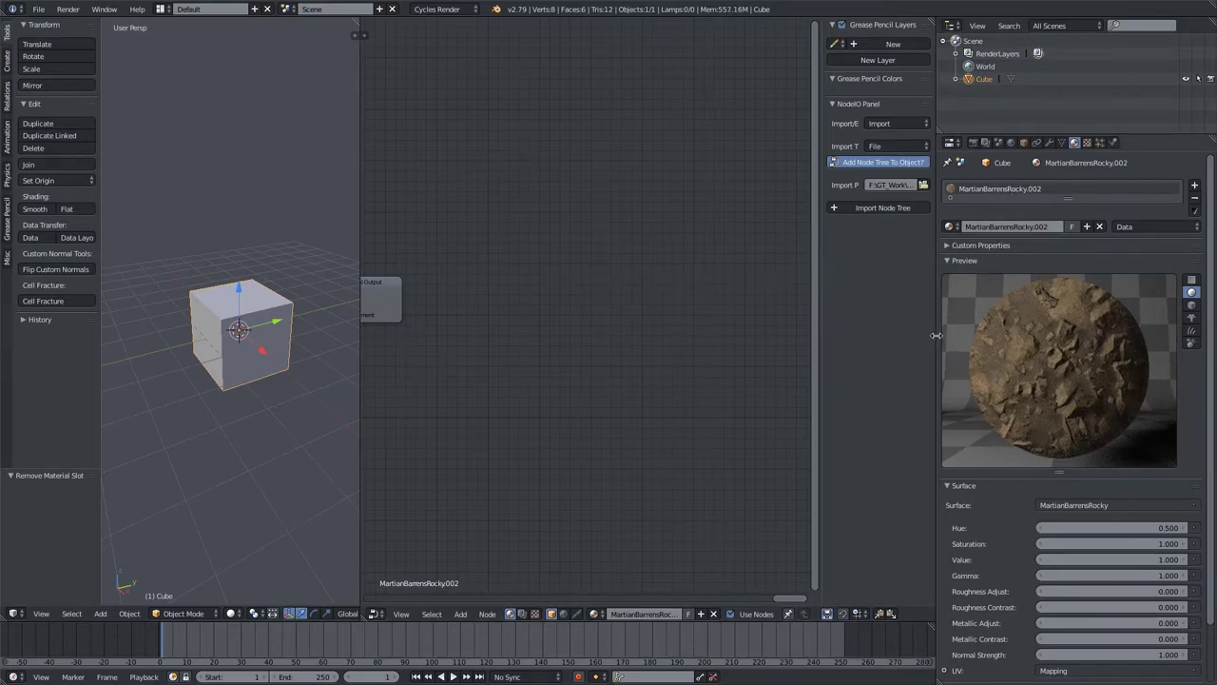
drag(937, 334, 819, 334)
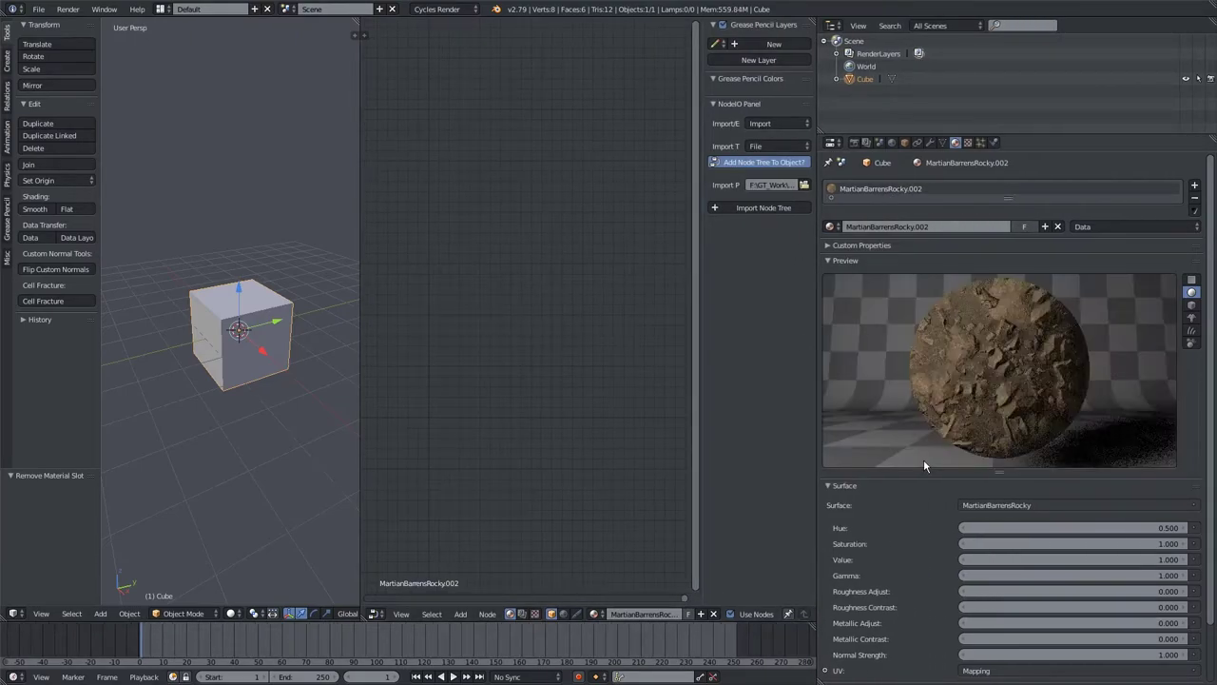
drag(922, 466, 922, 507)
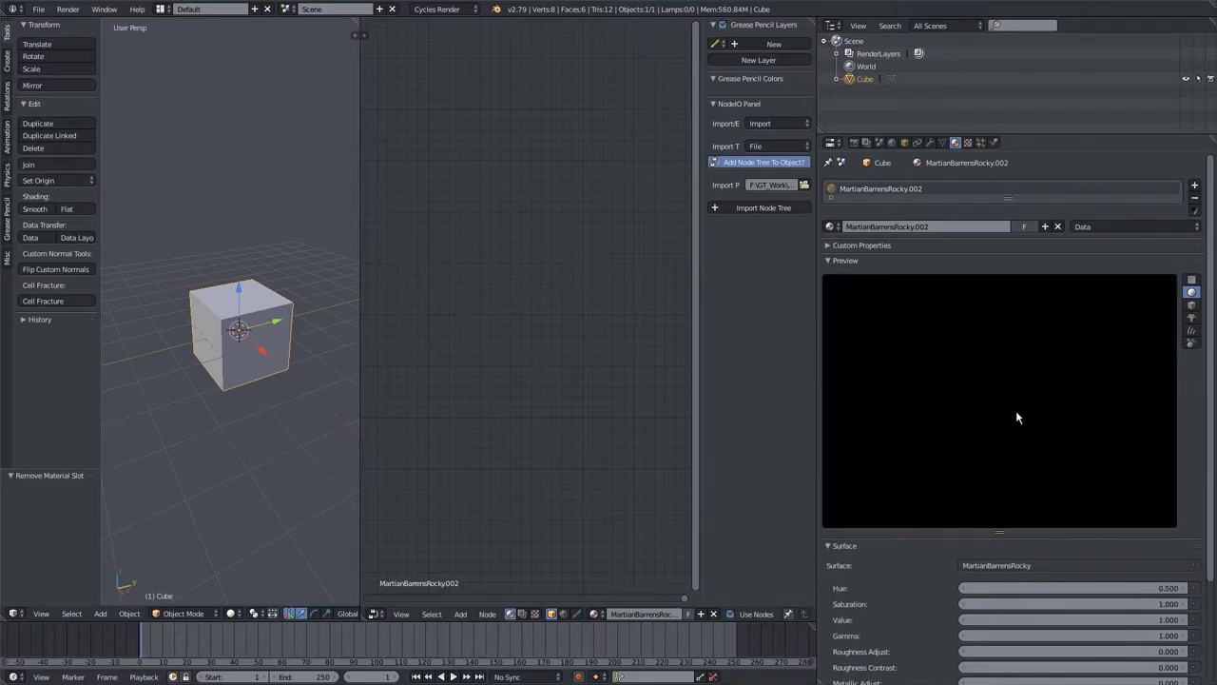
key(Home)
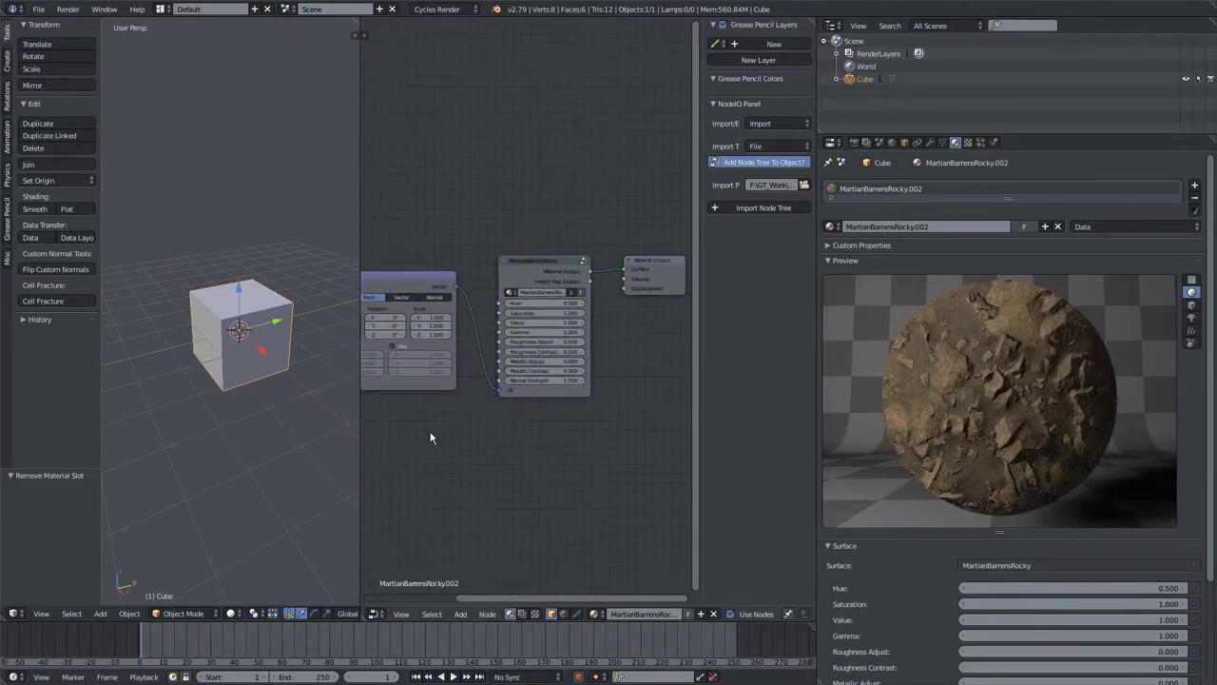
drag(360, 445, 122, 441)
Step: Widen the editor and move Material Output and the MartianBarrensRocky group node right
mouse_move(375, 427)
middle_down()
mouse_move(483, 440)
mouse_move(387, 446)
middle_up()
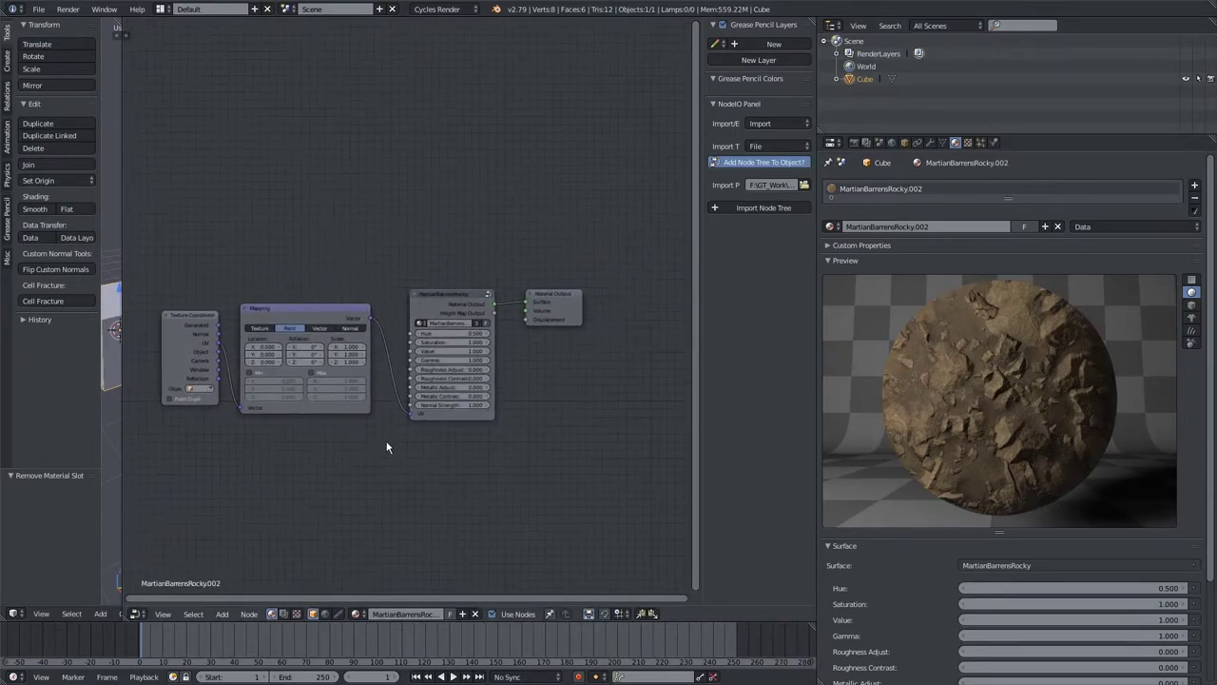
scroll(387, 447, up, 2)
middle_drag(483, 306, 311, 231)
drag(414, 228, 571, 230)
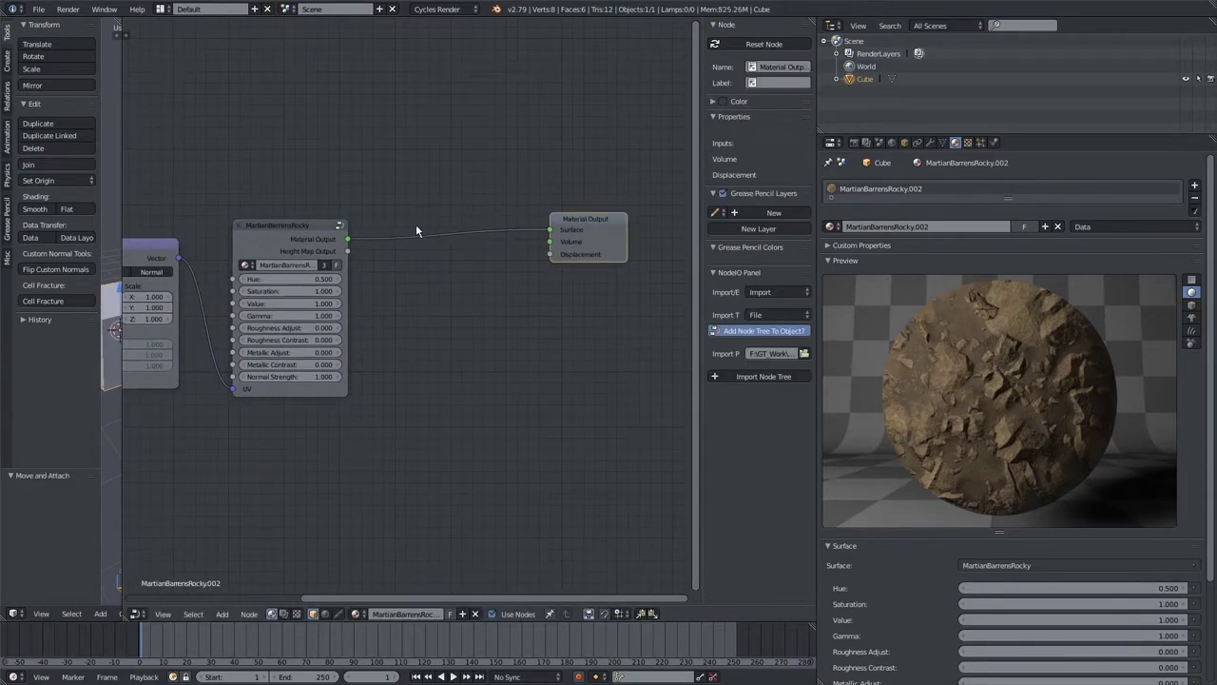
drag(305, 224, 378, 221)
scroll(352, 222, up, 2)
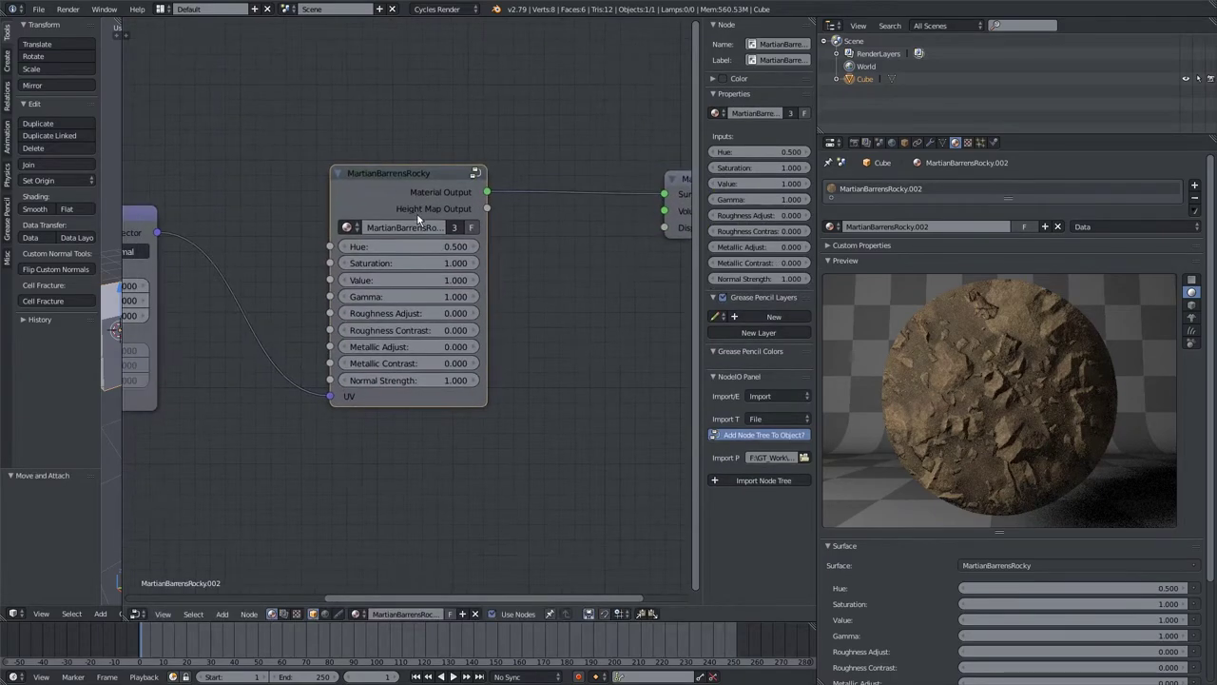
Step: Ungroup the MartianBarrensRocky node and pull Material Output clear of Principled BSDF
click(426, 190)
key(shift+a)
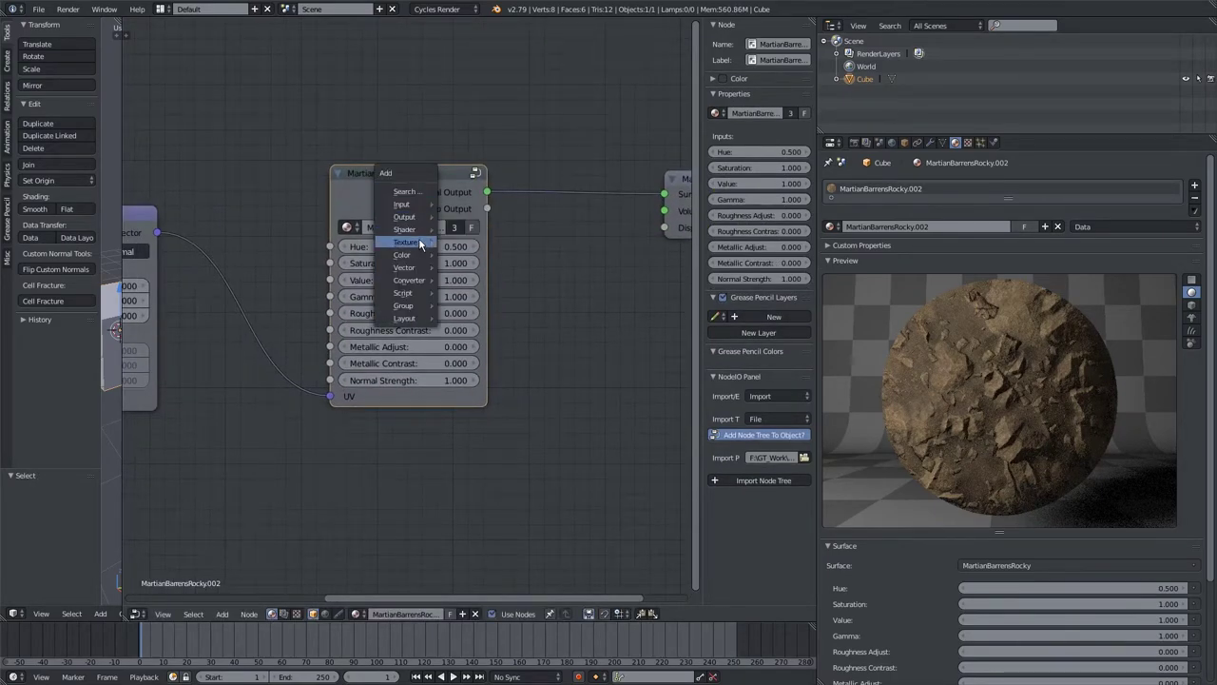
mouse_move(419, 305)
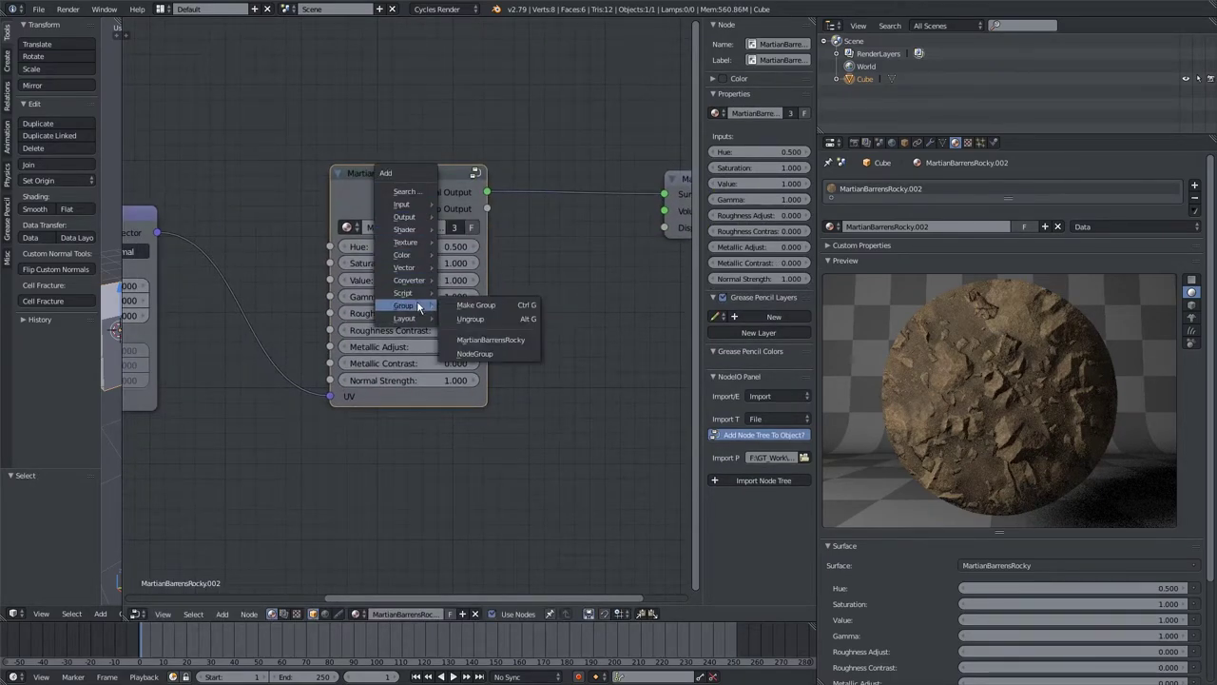
click(471, 318)
key(Home)
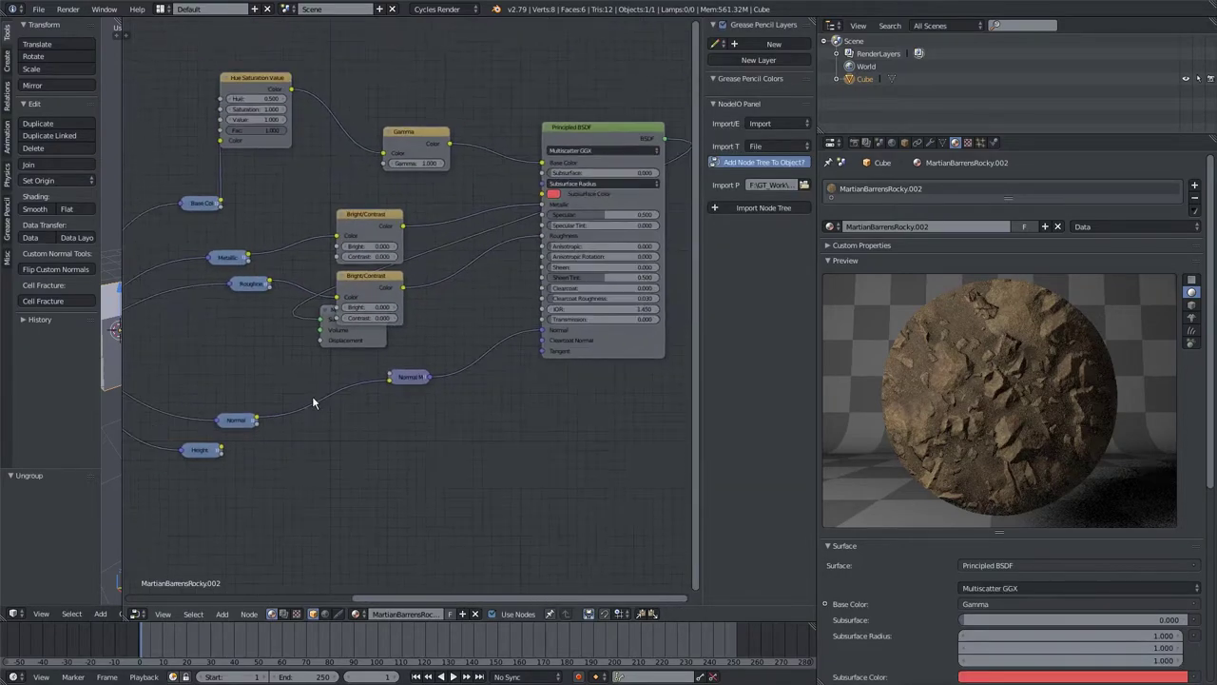
scroll(312, 396, down, 3)
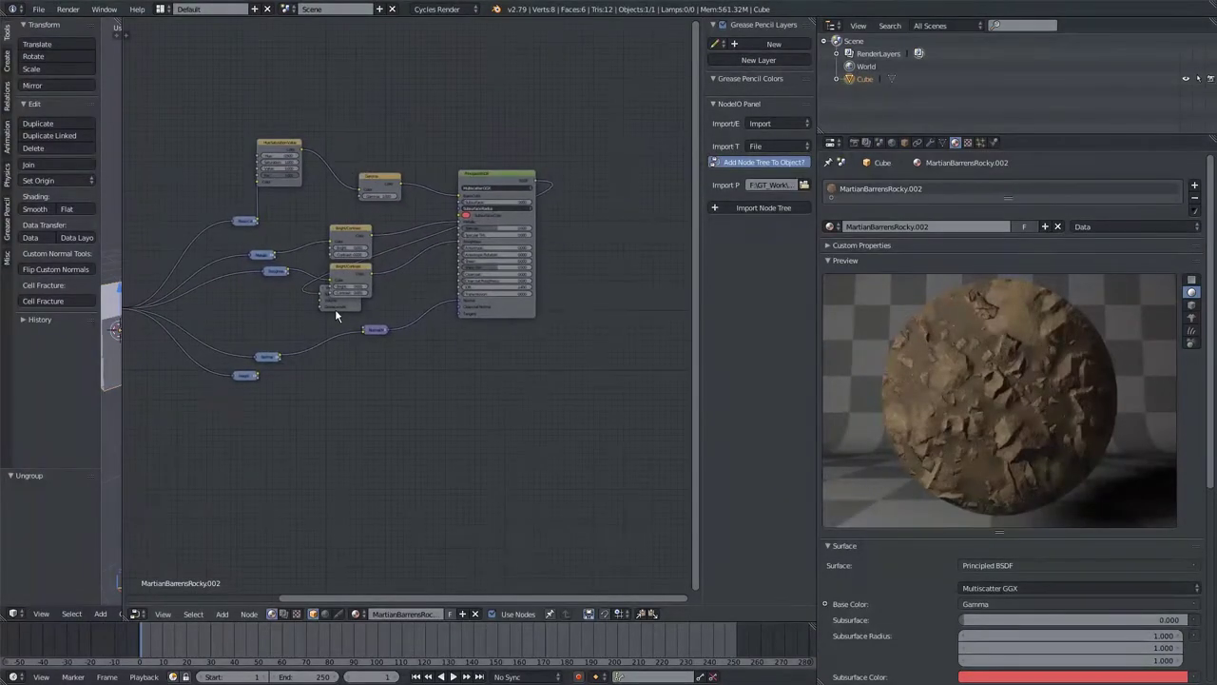
drag(538, 307, 658, 203)
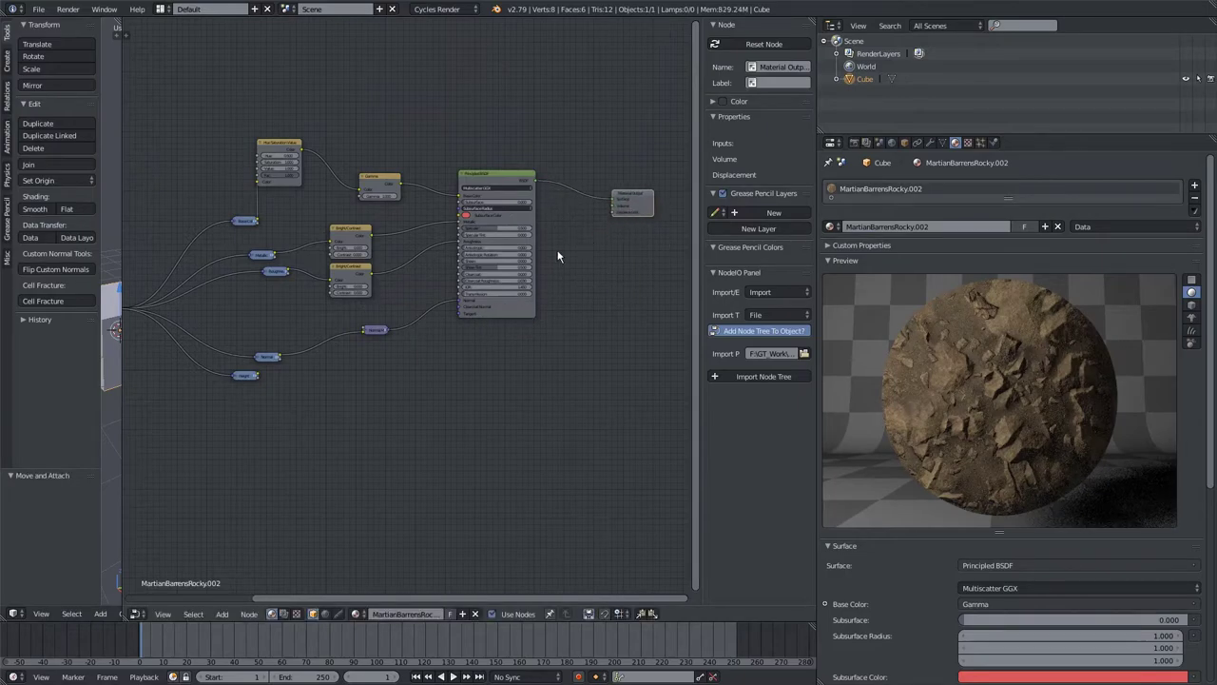
scroll(409, 276, up, 1)
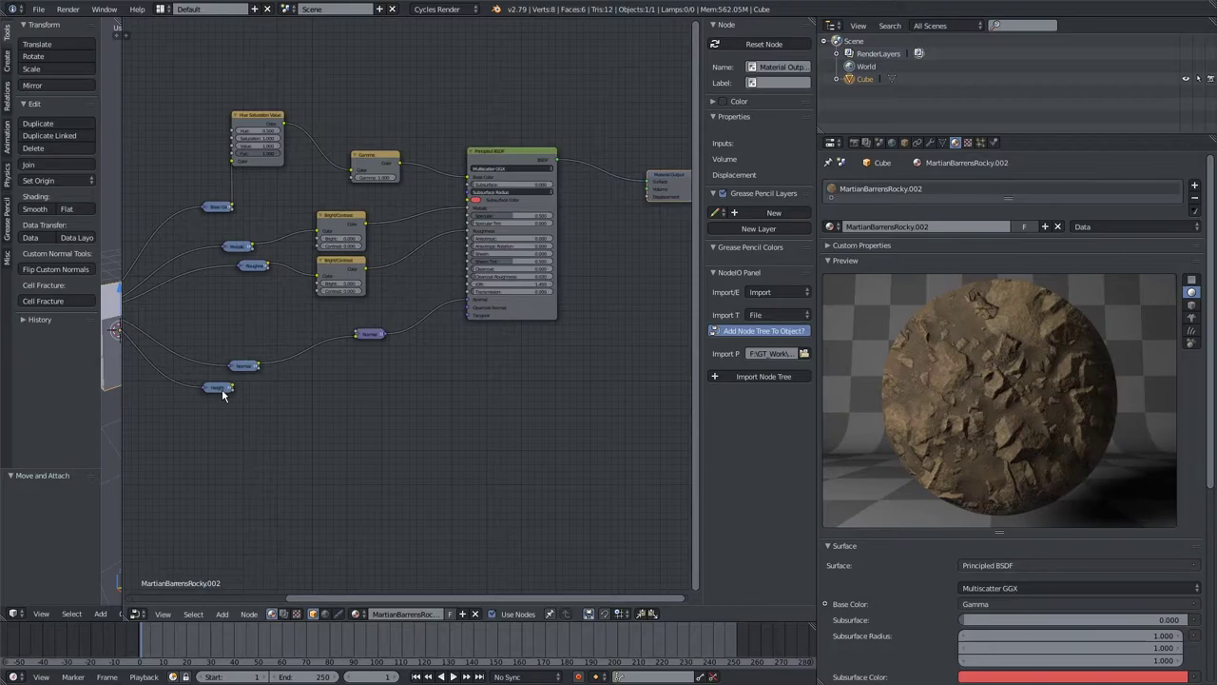
Step: Expand the Height image node and link its Color to the Displacement input
drag(221, 389, 397, 409)
scroll(392, 411, up, 3)
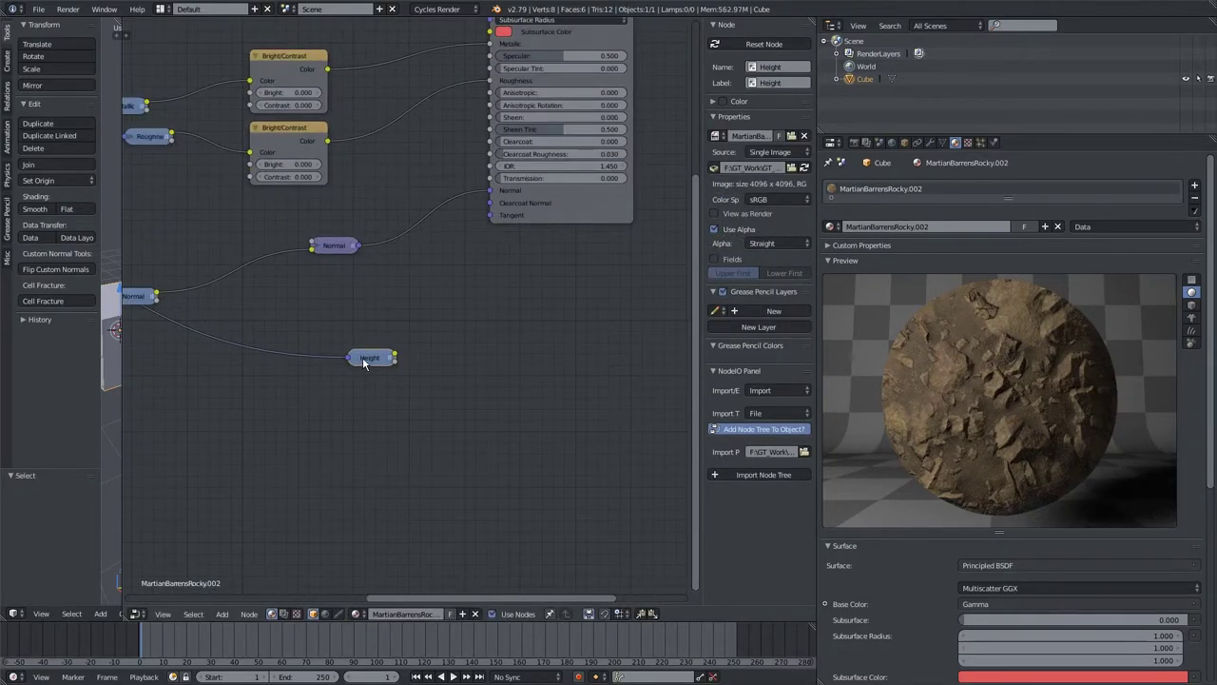
key(h)
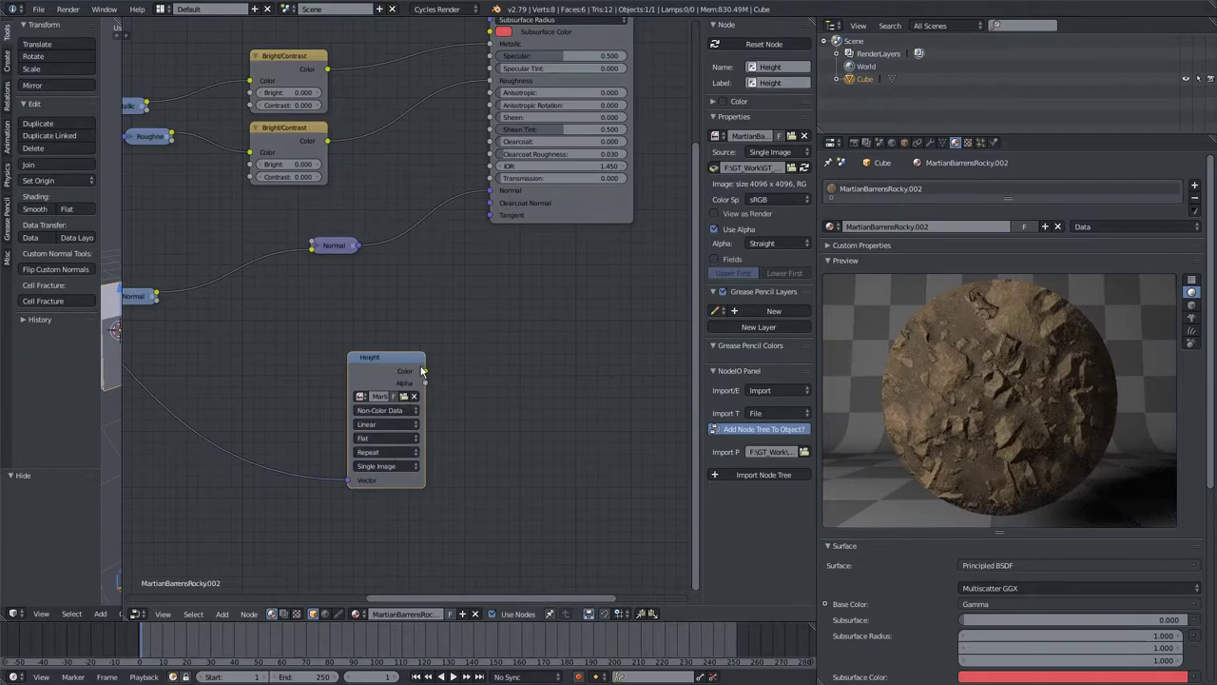
scroll(409, 399, down, 2)
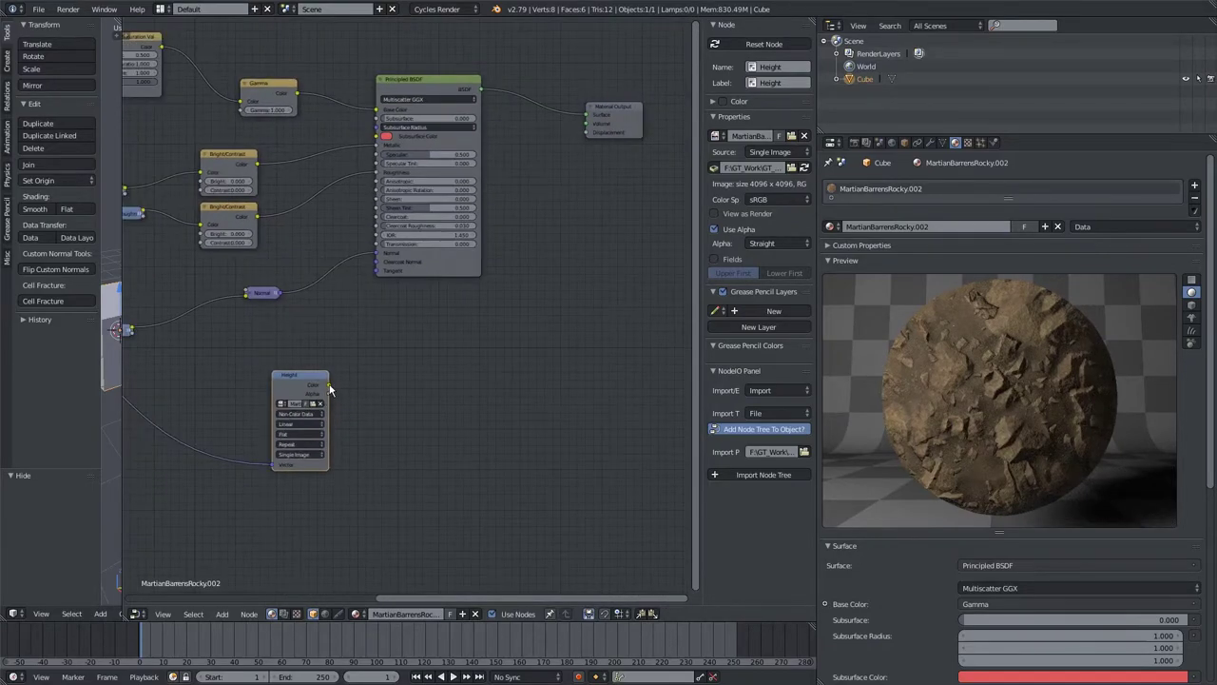
drag(328, 385, 590, 130)
Step: Search for 'math' and insert a Math node on the Height-to-Displacement link
key(shift+a)
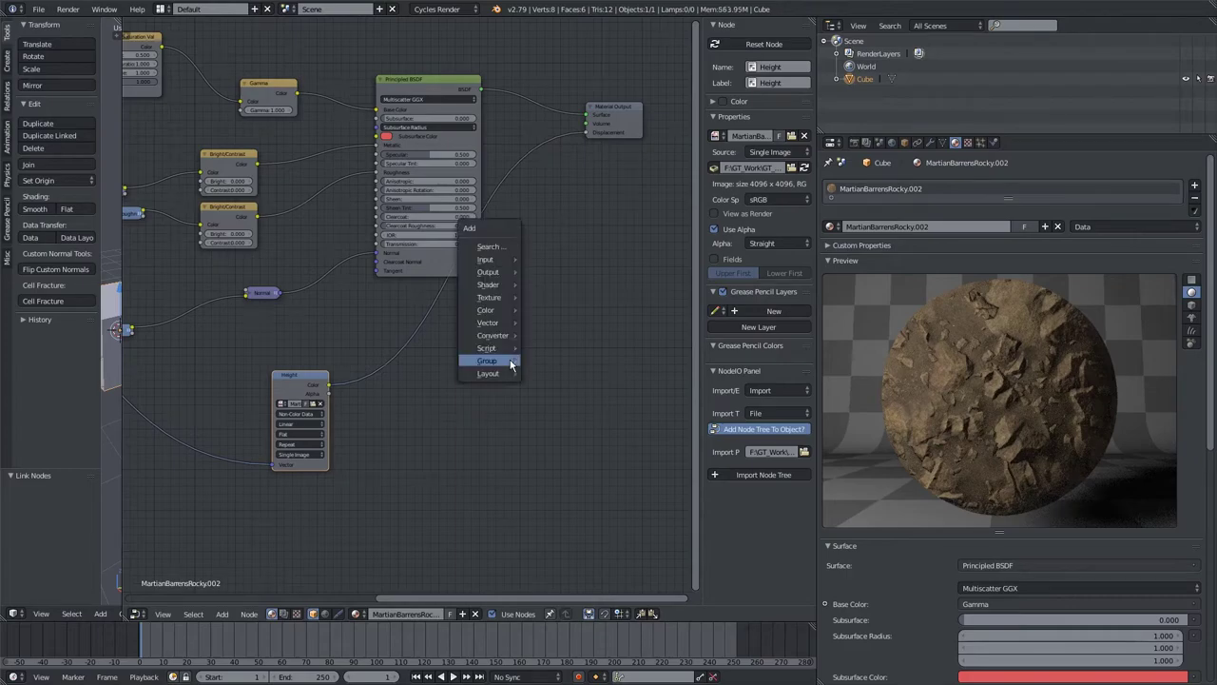
click(489, 247)
text(math)
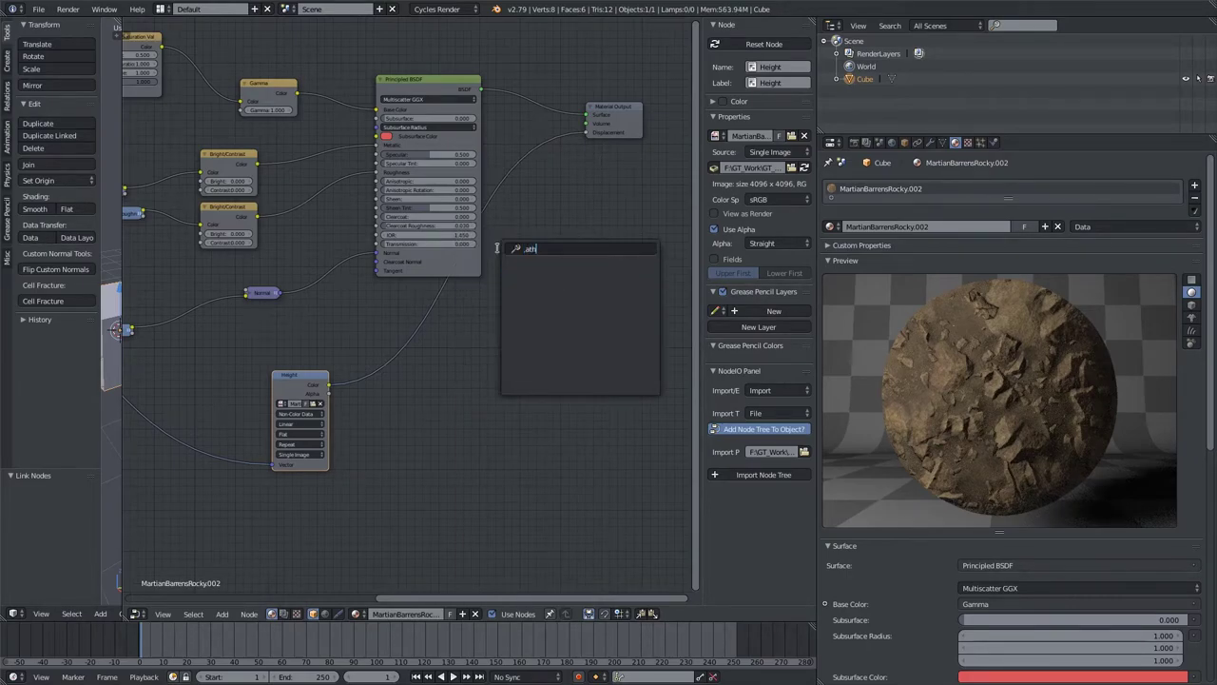
key(BackSpace)
key(BackSpace)
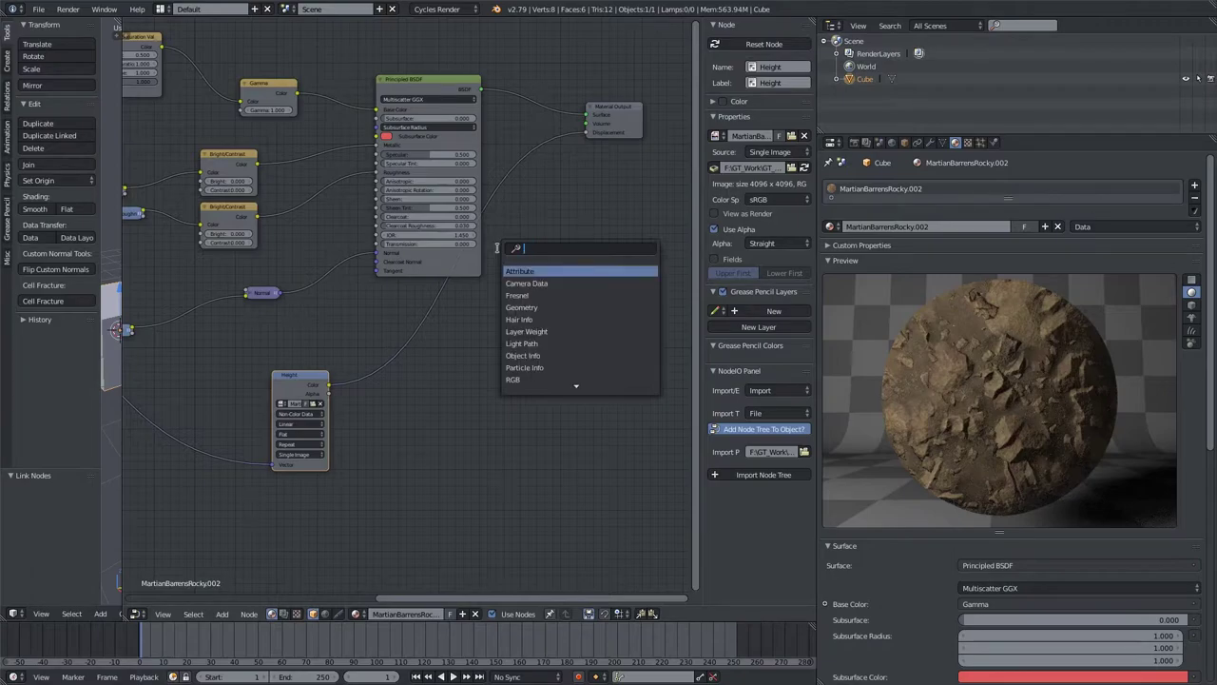
text(th)
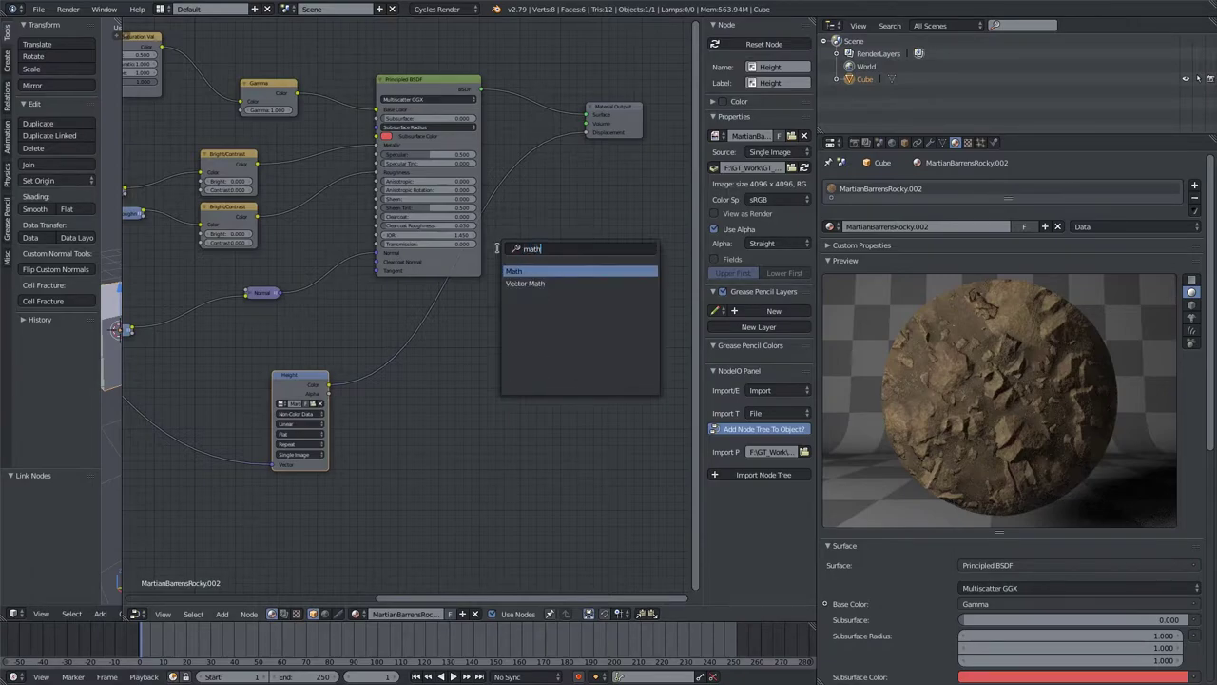
click(530, 271)
click(433, 295)
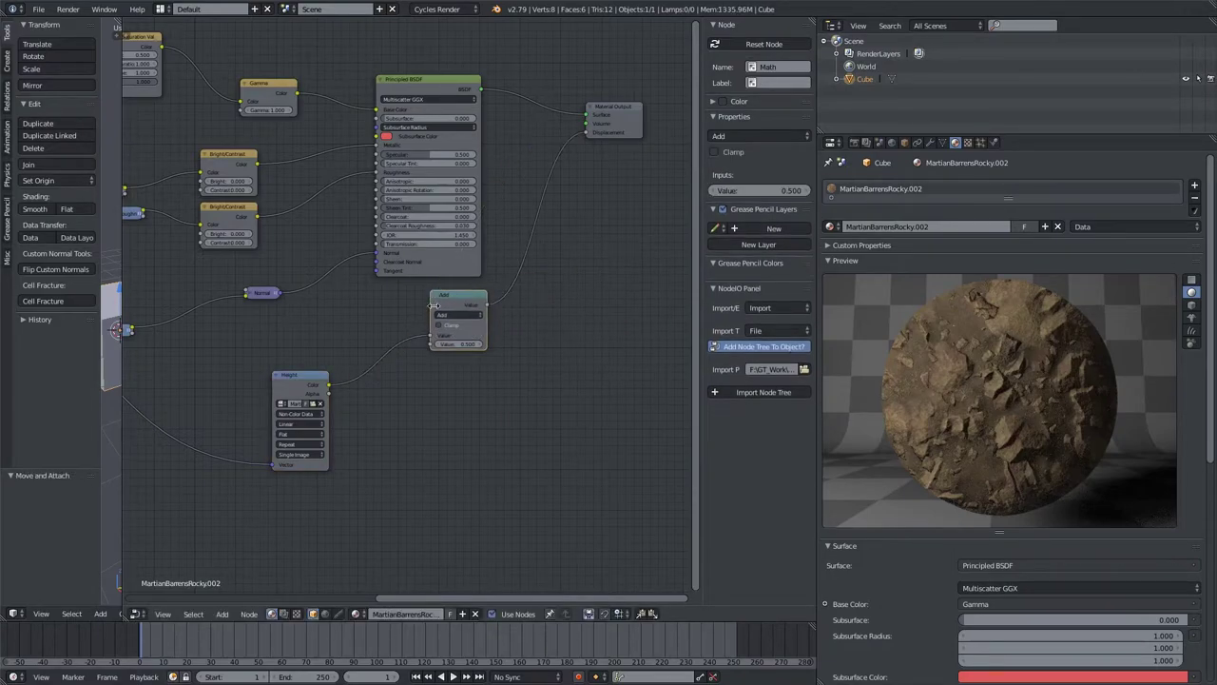
Step: Set the Math node to Multiply with a value of 0.100
click(458, 317)
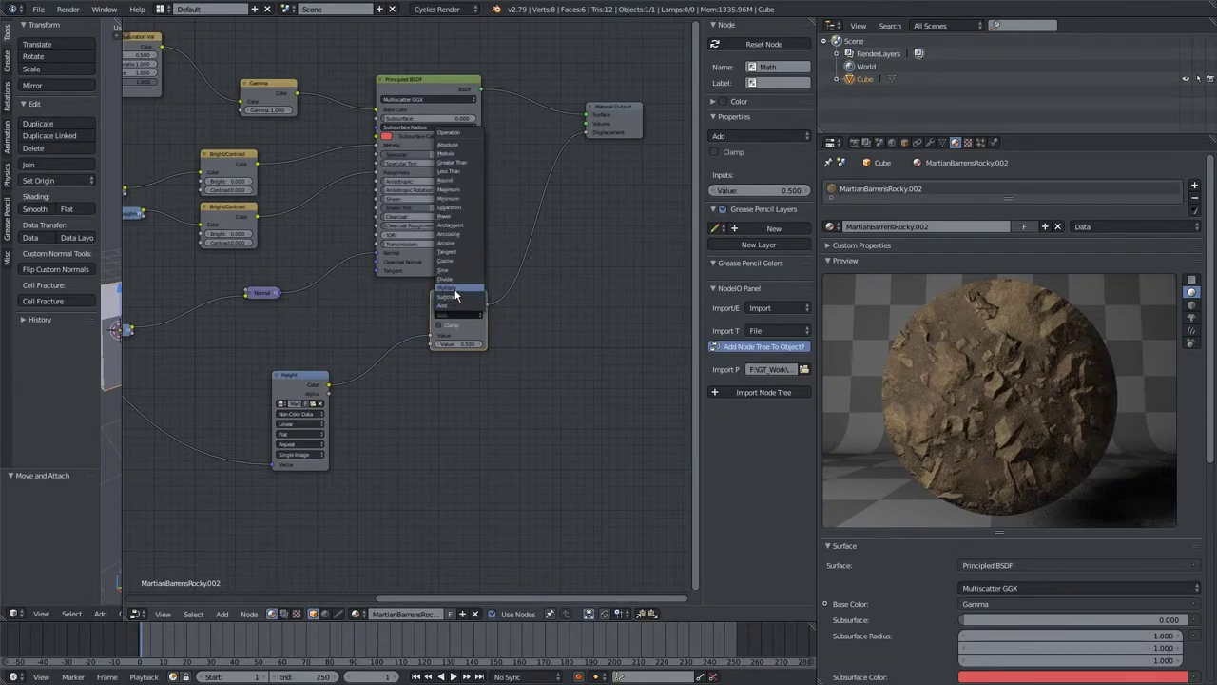
click(454, 289)
drag(458, 310, 463, 326)
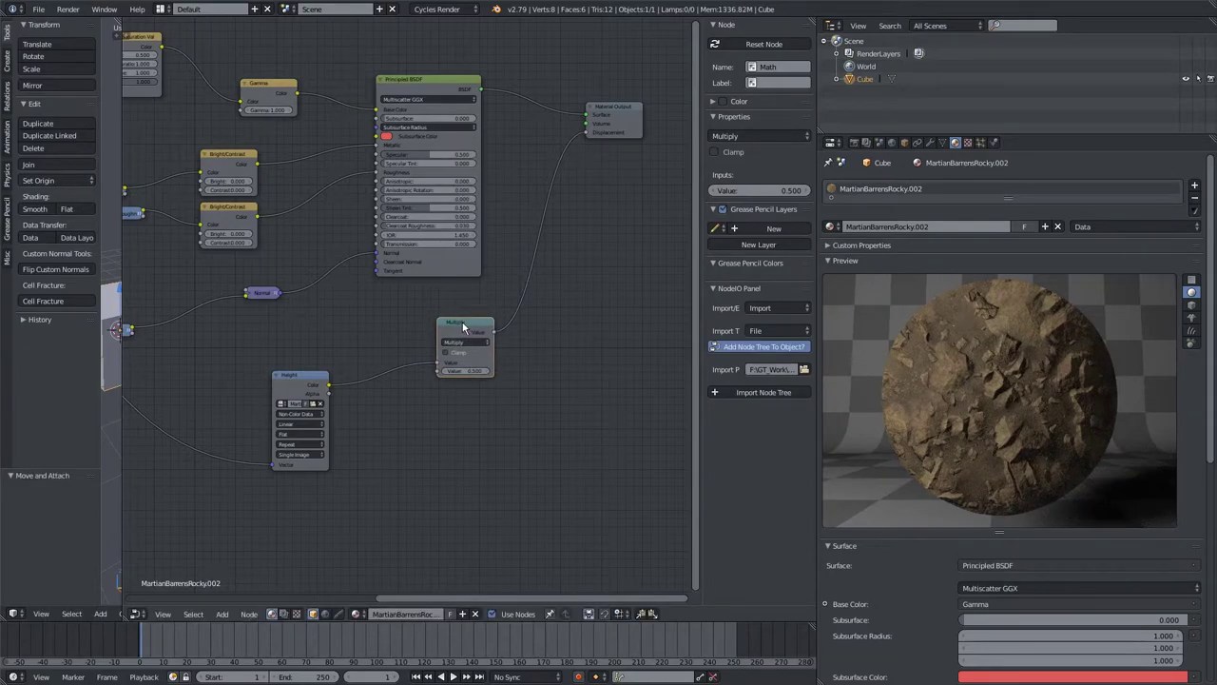
click(465, 372)
text(0.1)
key(Return)
key(Home)
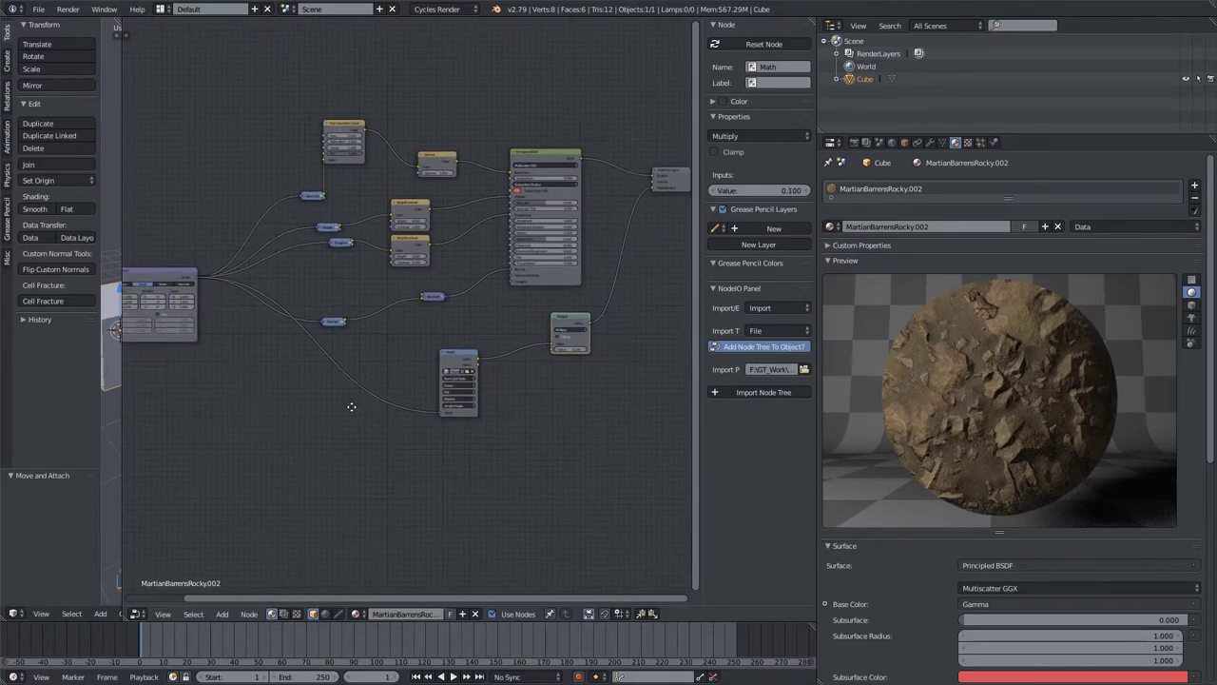
scroll(354, 406, down, 2)
middle_drag(356, 405, 425, 399)
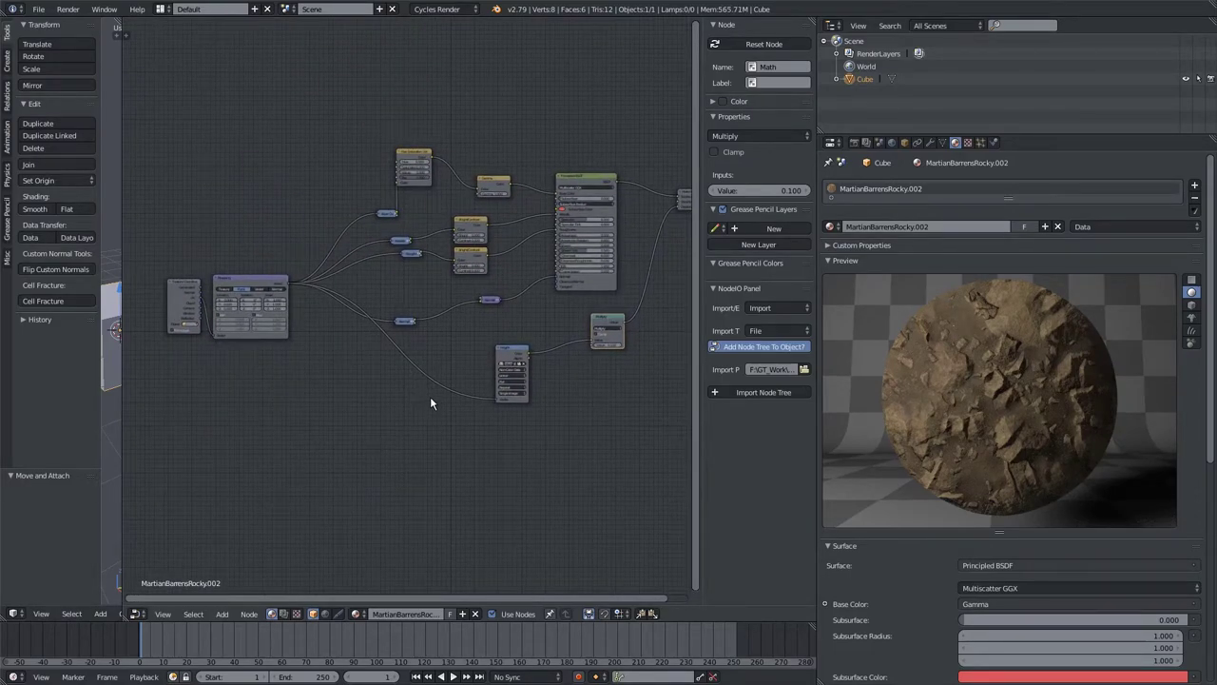
middle_drag(403, 282, 333, 276)
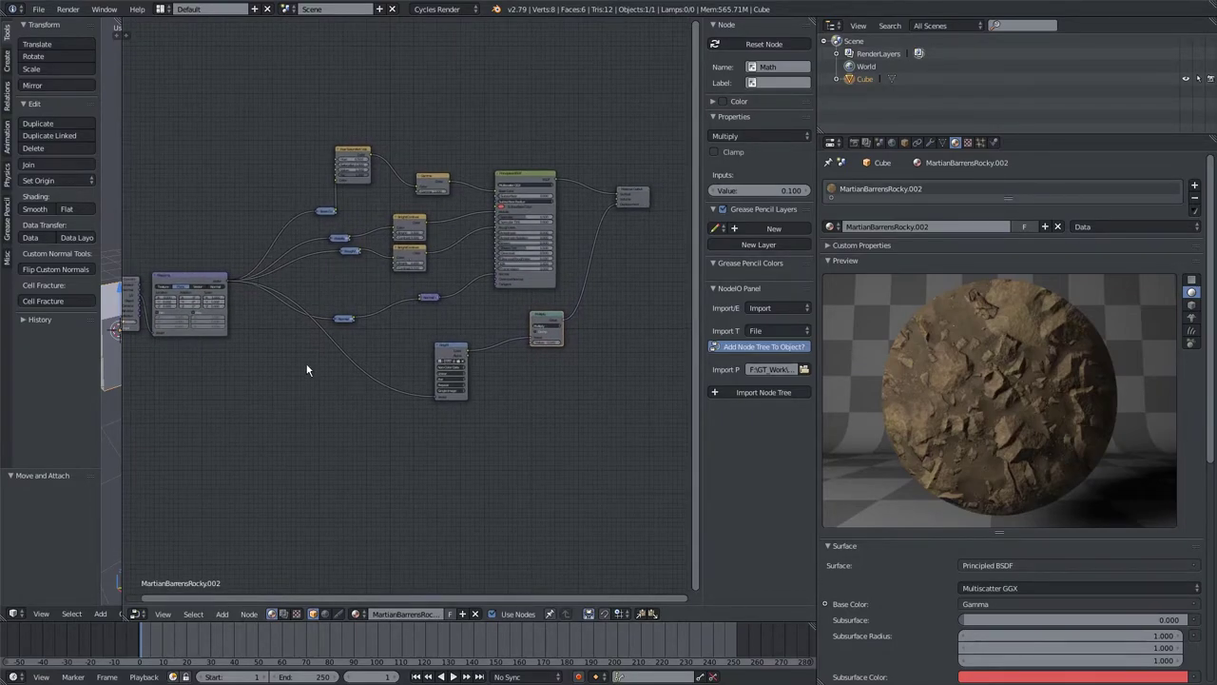
scroll(323, 377, up, 1)
scroll(335, 380, down, 3)
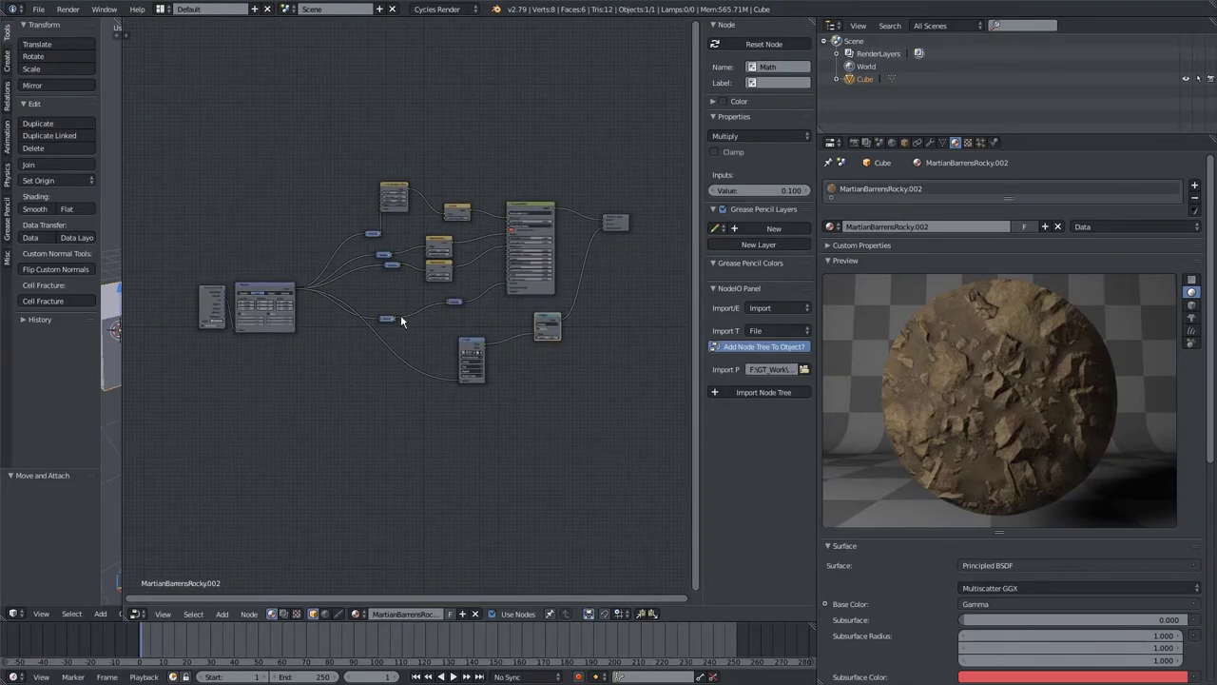
scroll(401, 315, up, 1)
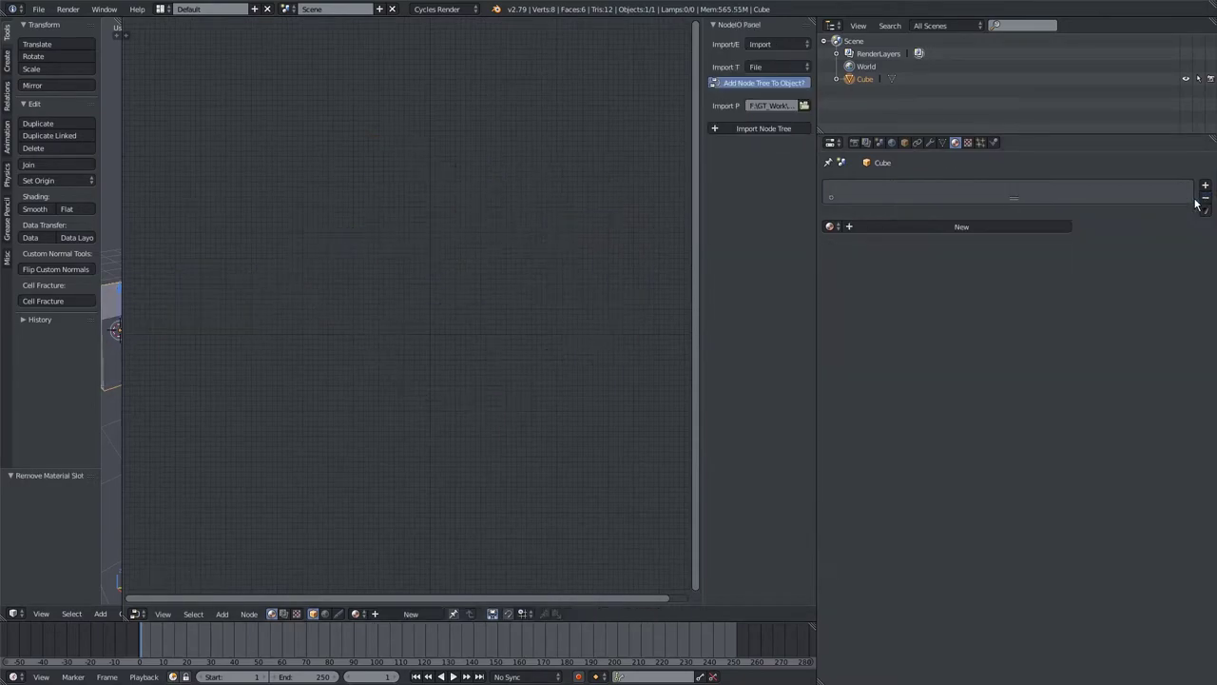
Step: Create a new material, Material.006, and delete its default Diffuse BSDF node
click(961, 226)
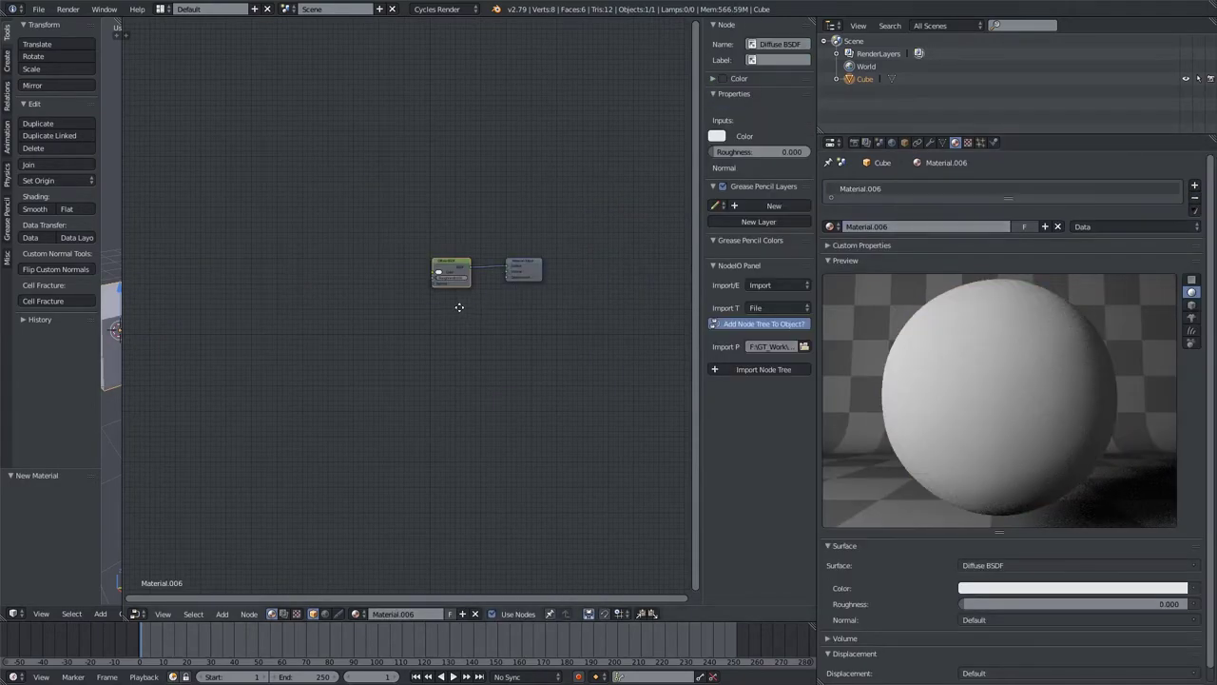
scroll(410, 334, up, 3)
click(402, 260)
key(x)
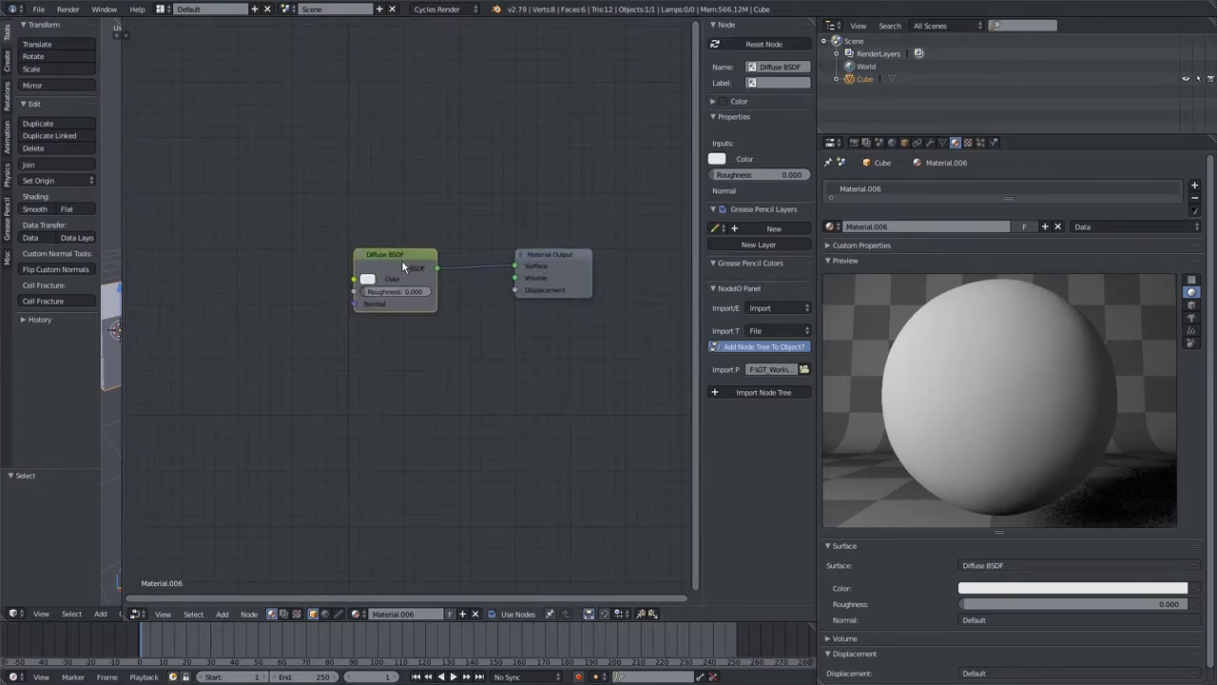
Step: Add a Principled BSDF node and link it to Material Output's Surface input
key(shift+a)
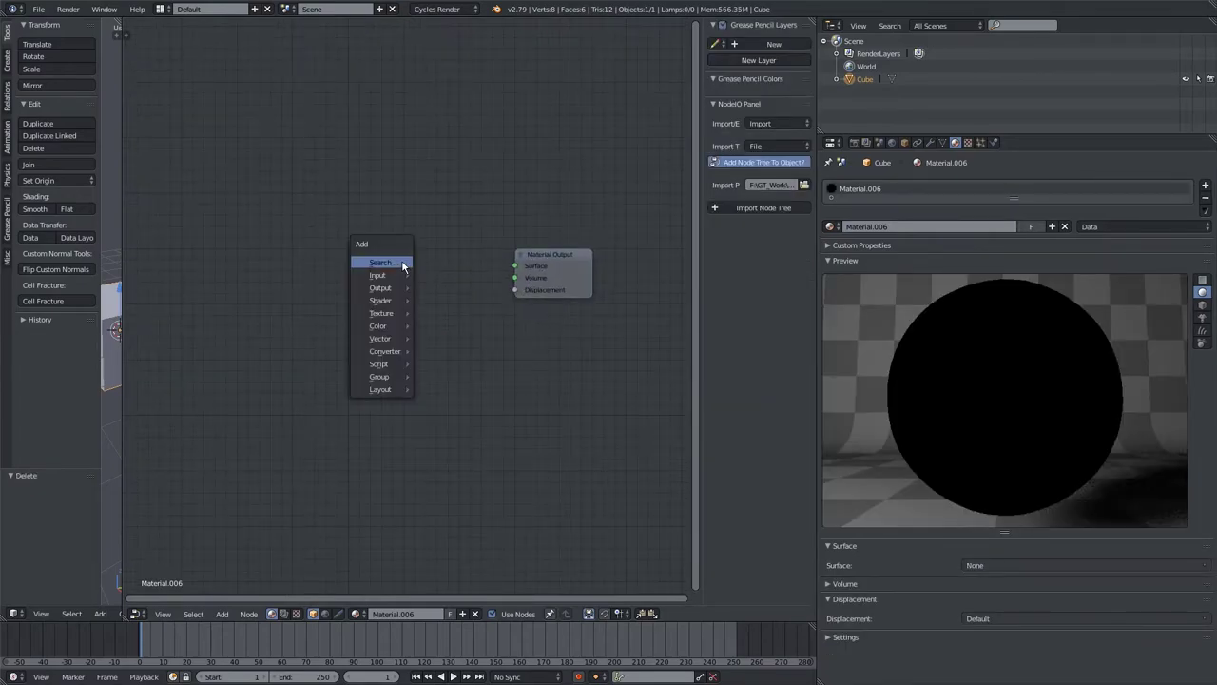
mouse_move(389, 301)
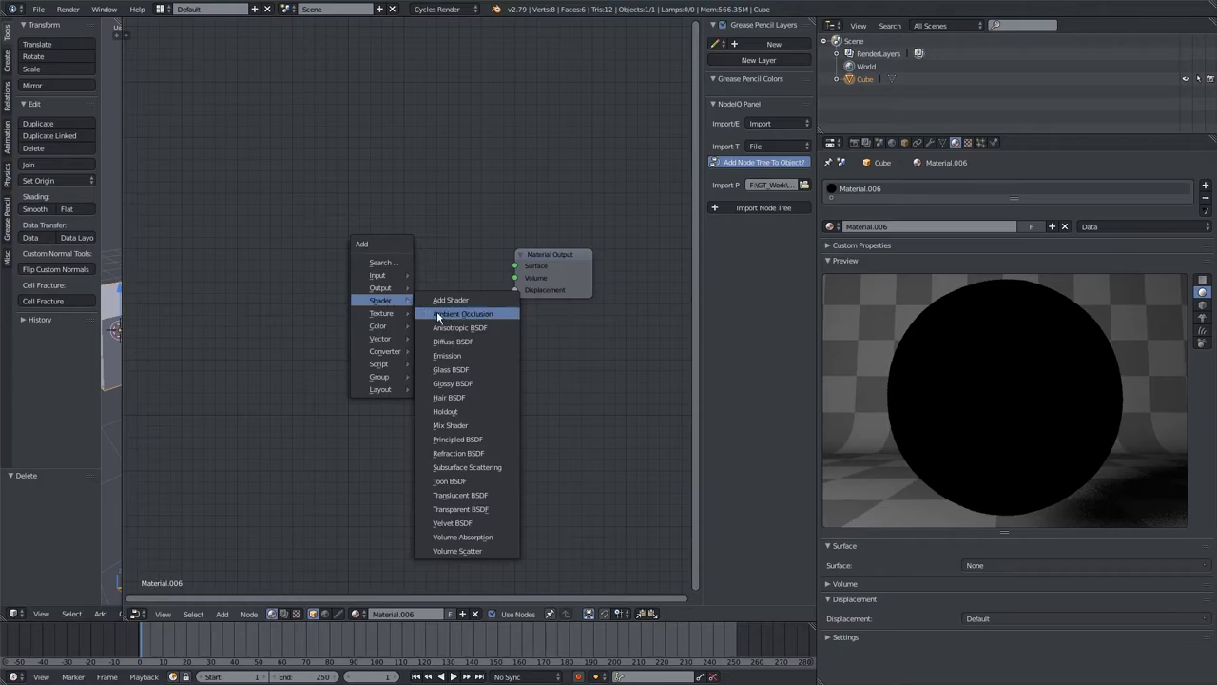
click(474, 440)
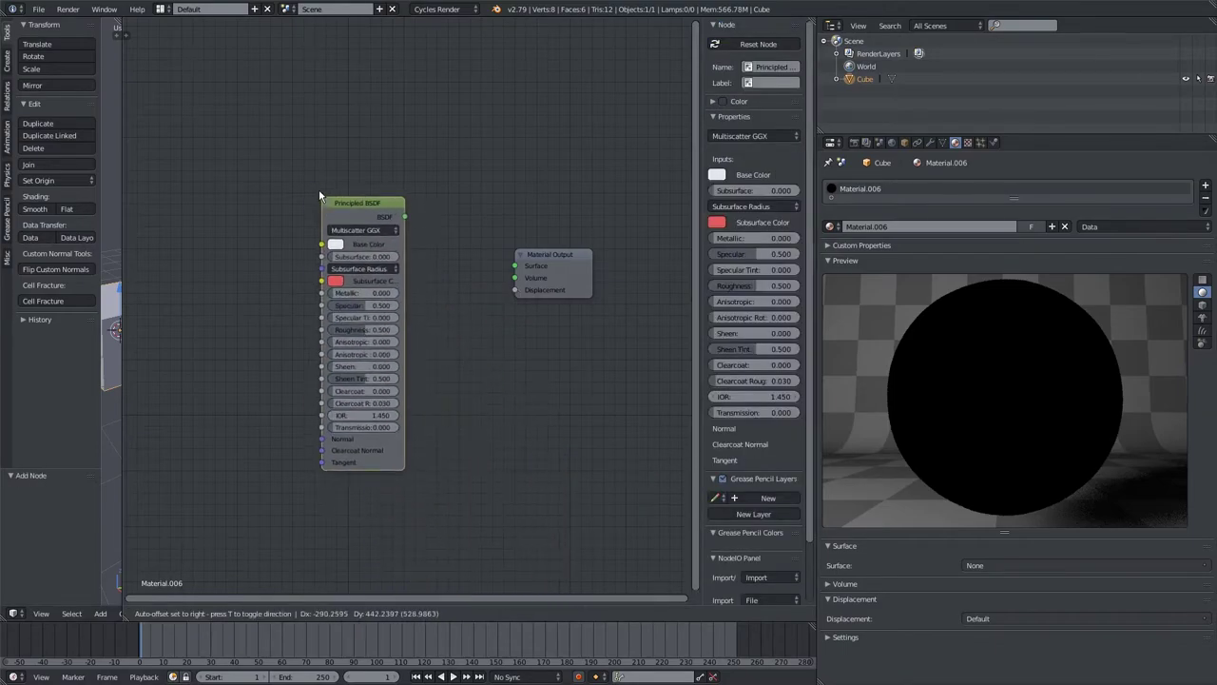
click(309, 179)
drag(396, 204, 514, 265)
drag(392, 297, 452, 293)
drag(338, 187, 384, 202)
scroll(384, 202, up, 5)
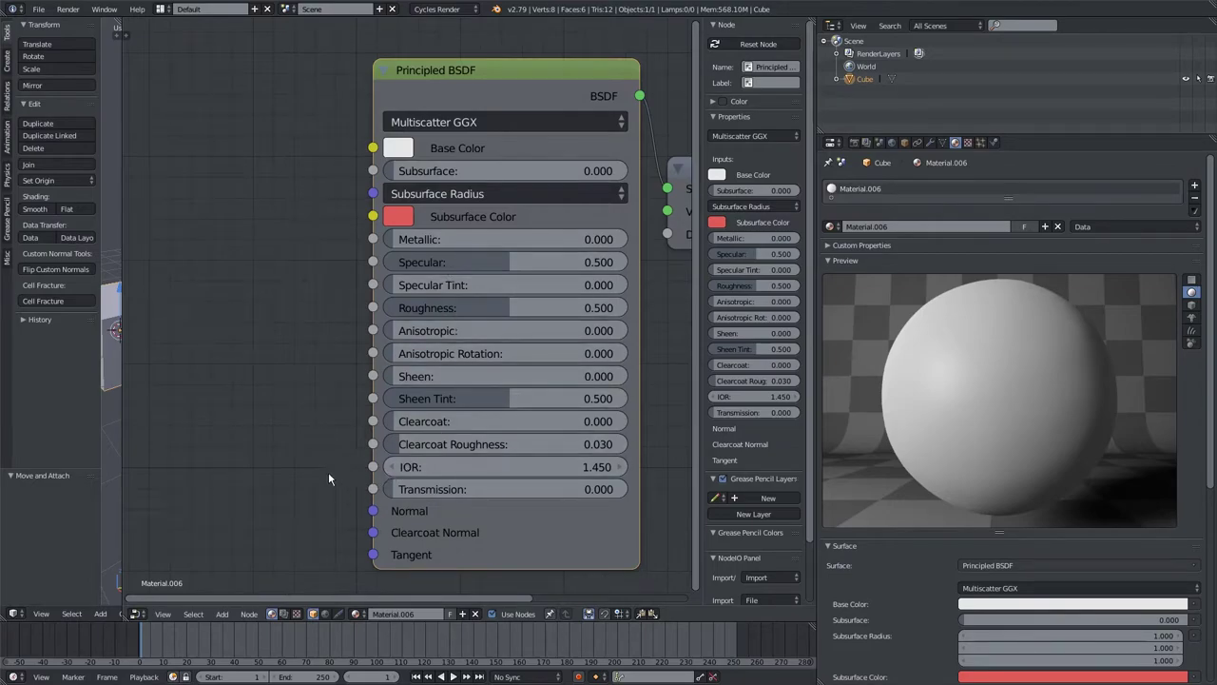
scroll(305, 440, down, 4)
middle_drag(305, 440, 483, 348)
middle_drag(393, 313, 255, 362)
scroll(327, 362, down, 1)
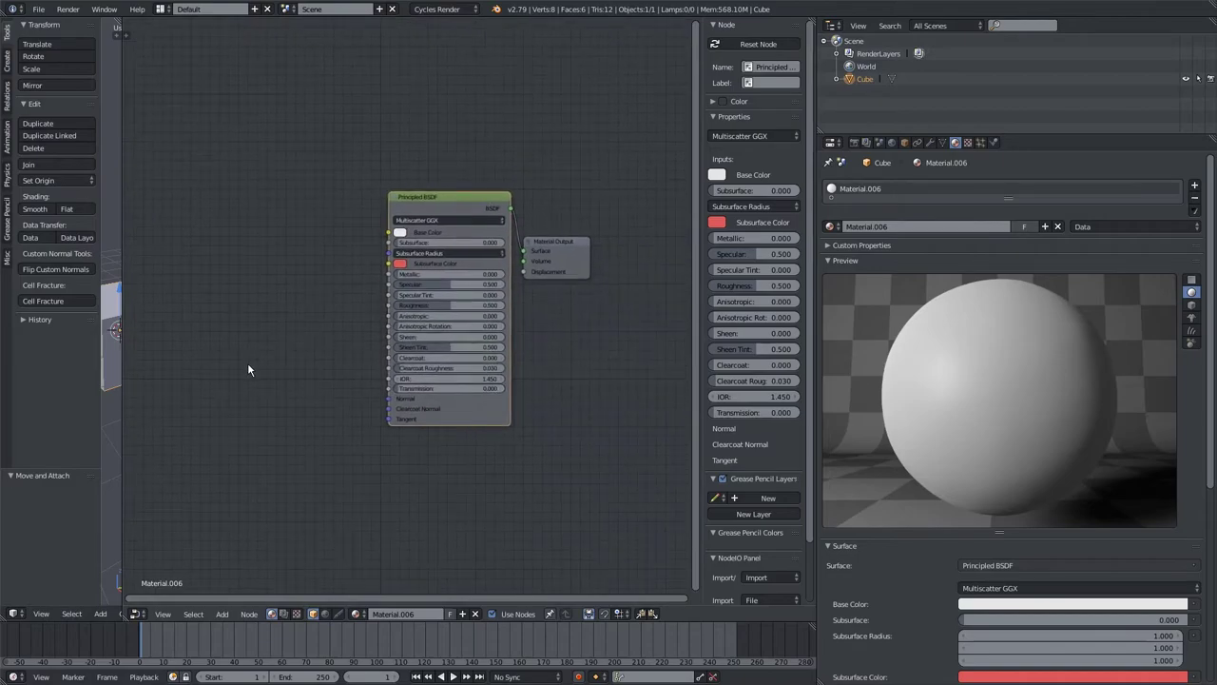
key(shift+a)
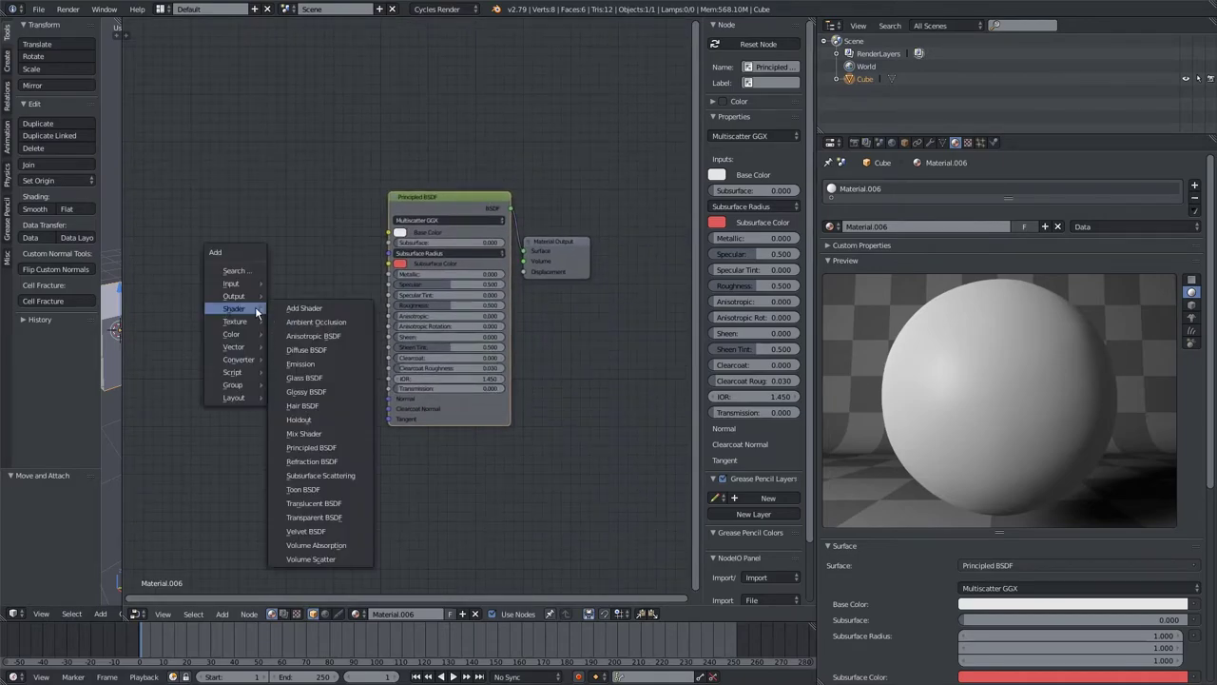
mouse_move(252, 324)
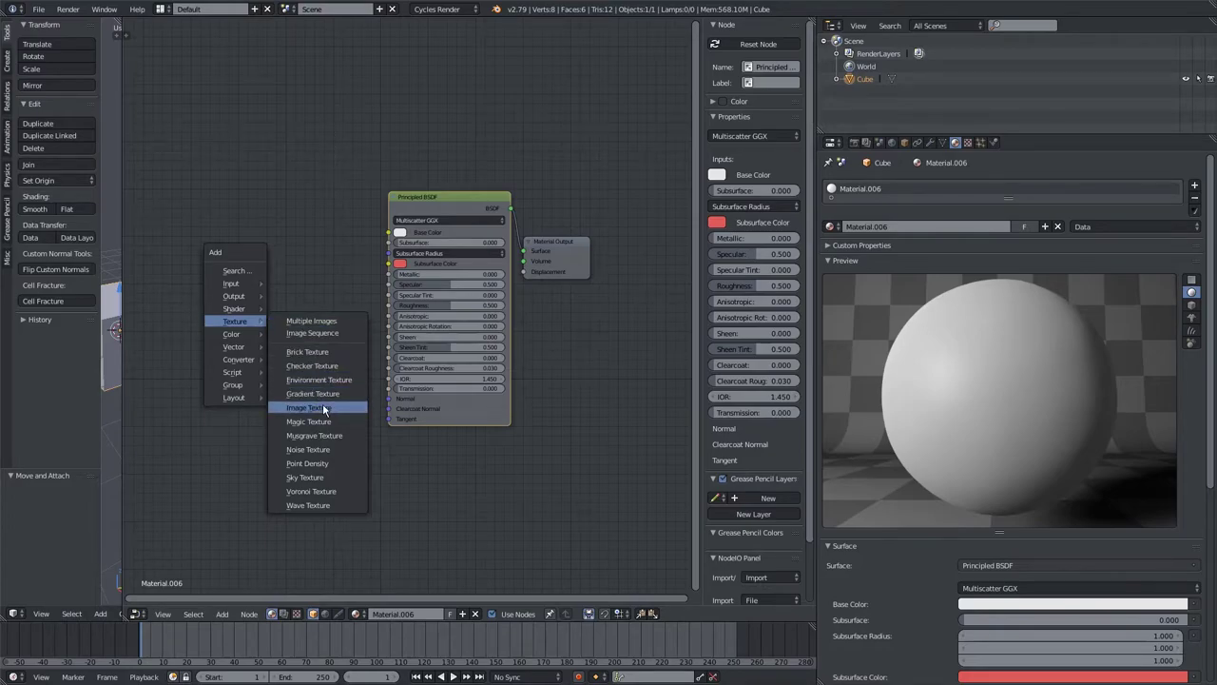
click(313, 407)
click(242, 273)
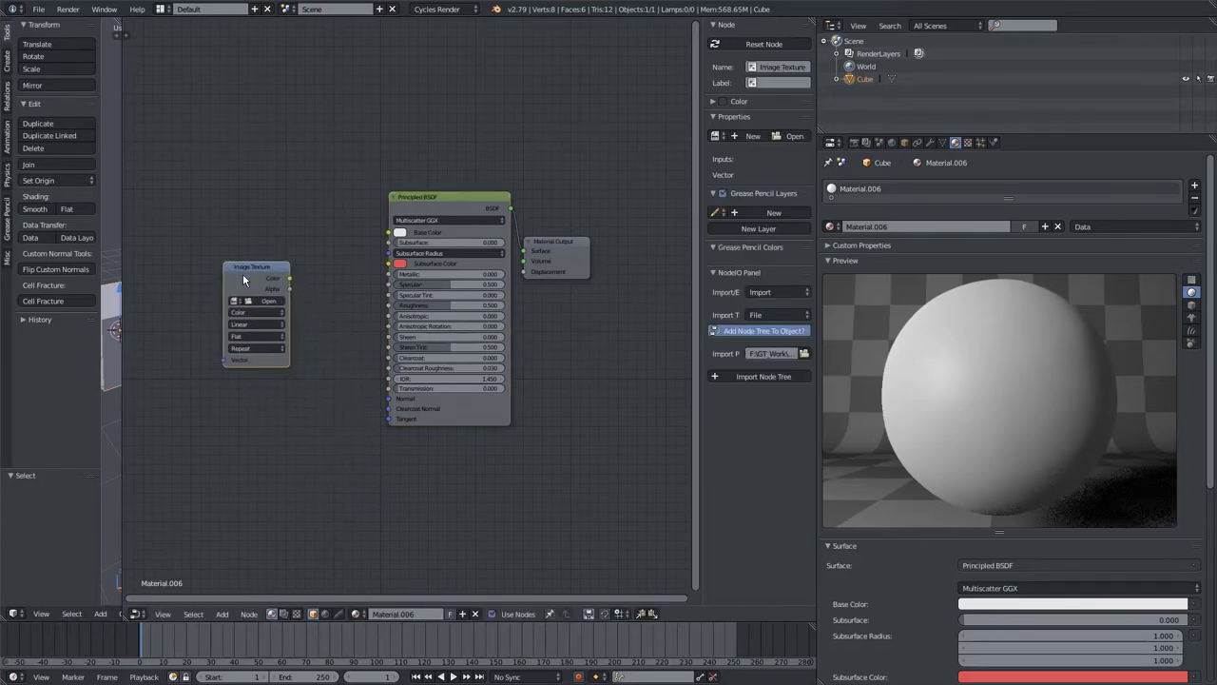
key(x)
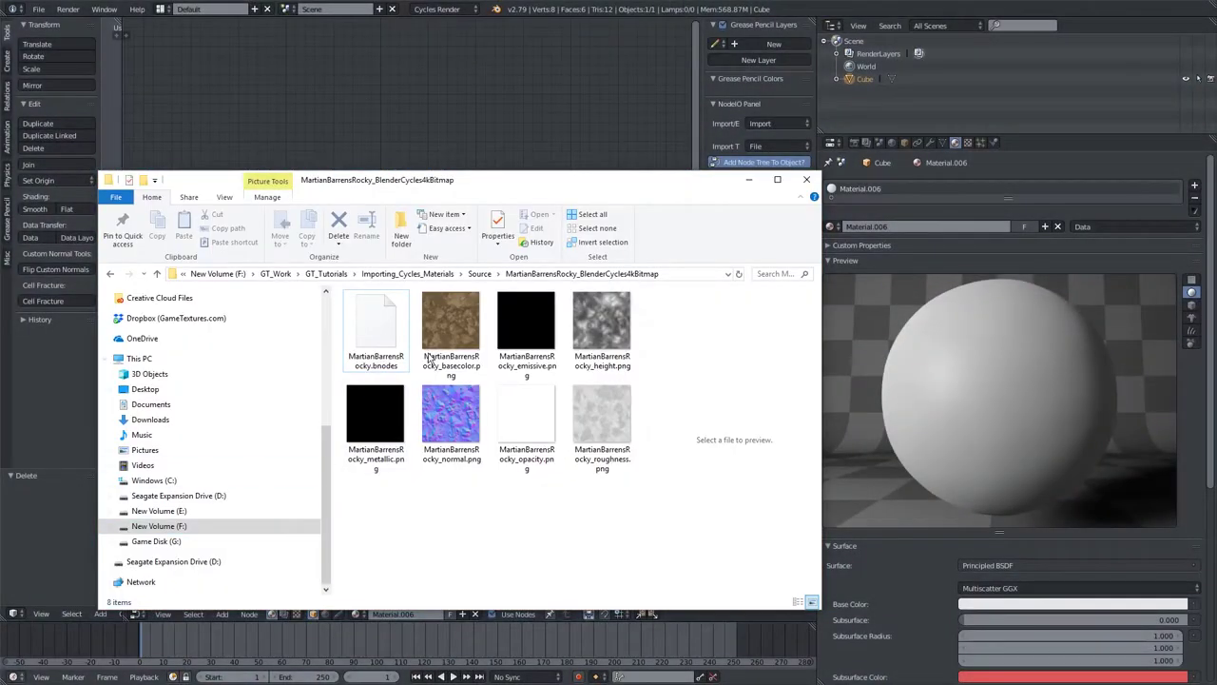
Step: Move the MartianBarrensRocky texture folder beside the nodes and select basecolor.png
drag(500, 177, 361, 359)
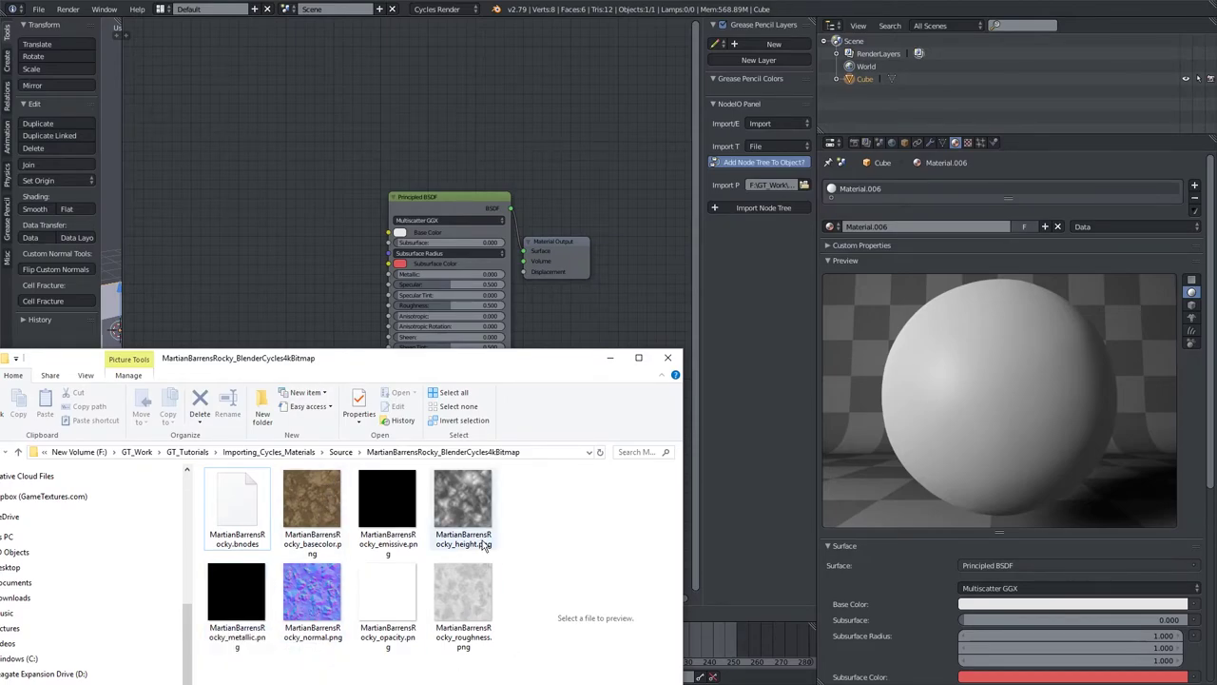
click(324, 509)
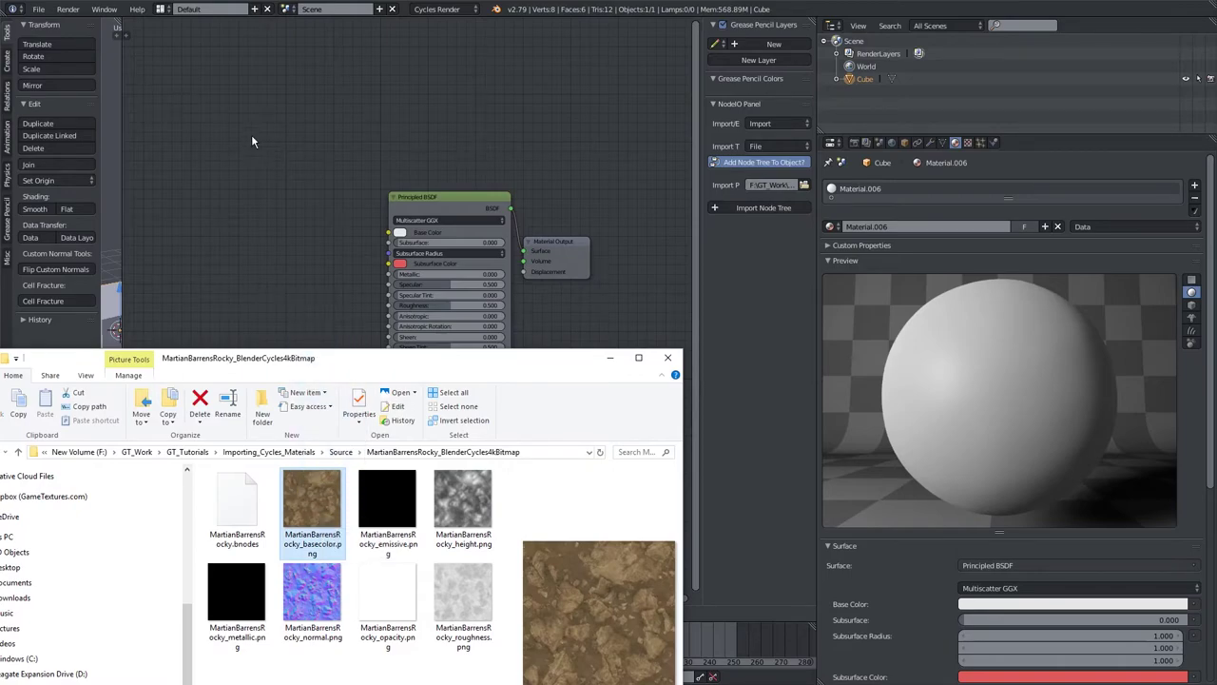
Step: Drop basecolor.png into the node editor and link its Color to Base Color
drag(252, 136, 286, 176)
click(349, 55)
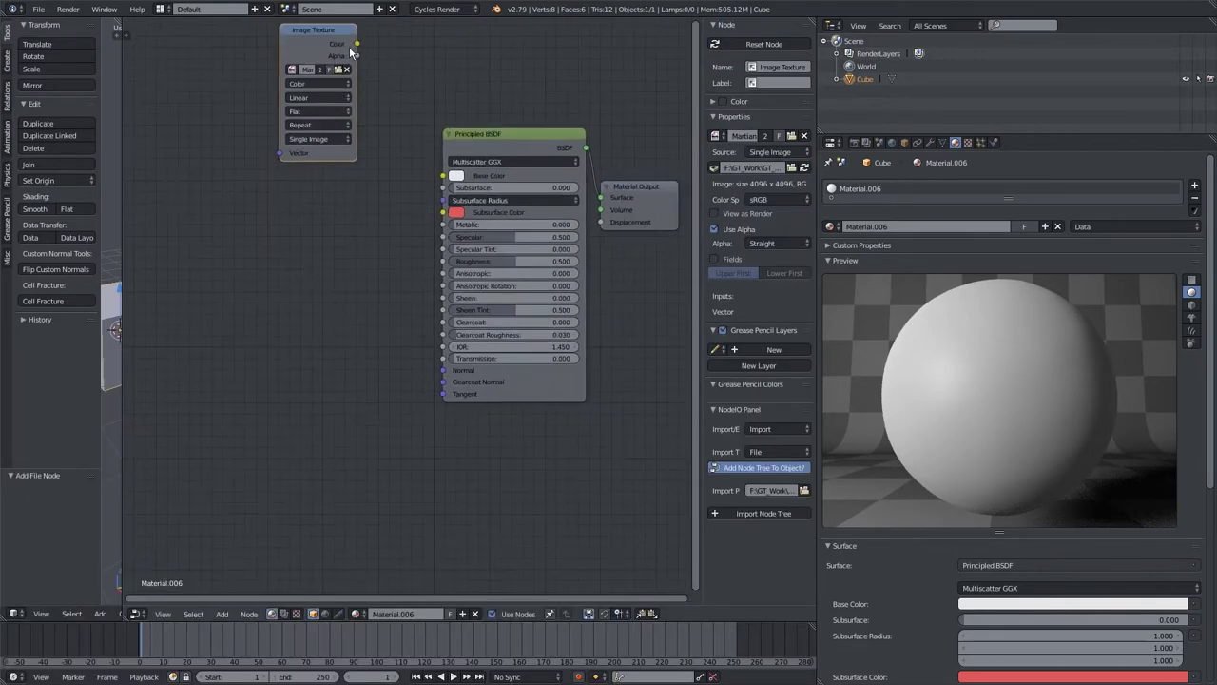
drag(357, 43, 443, 176)
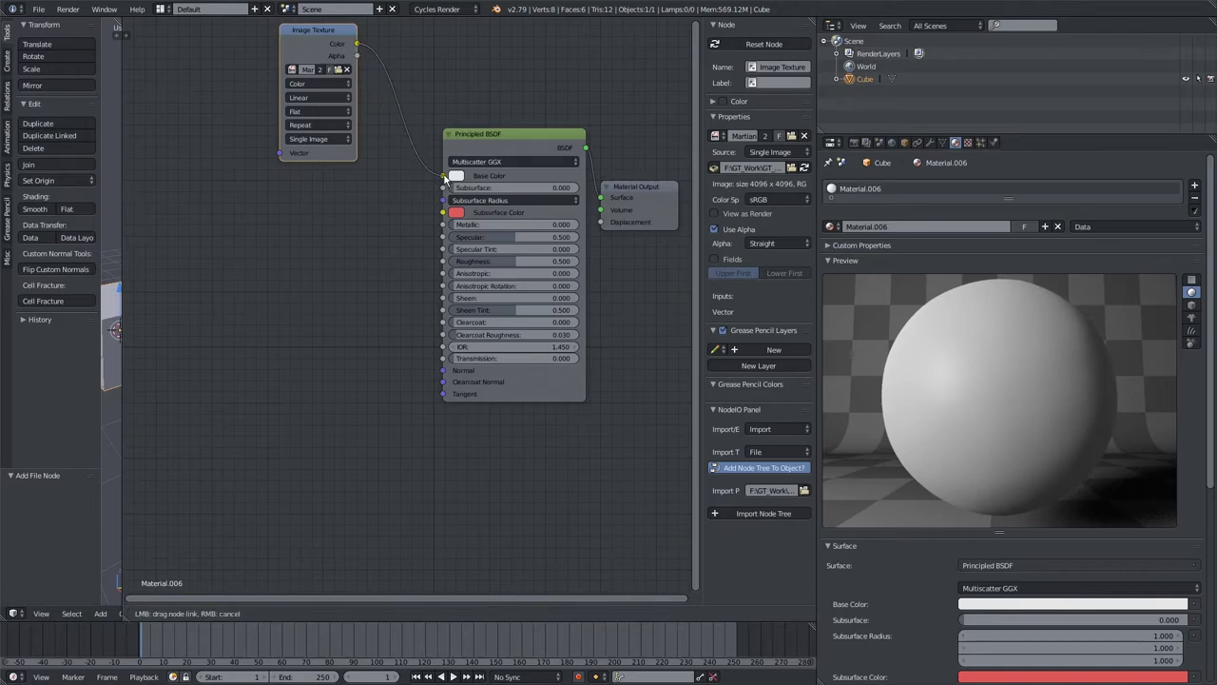
middle_drag(335, 340, 344, 305)
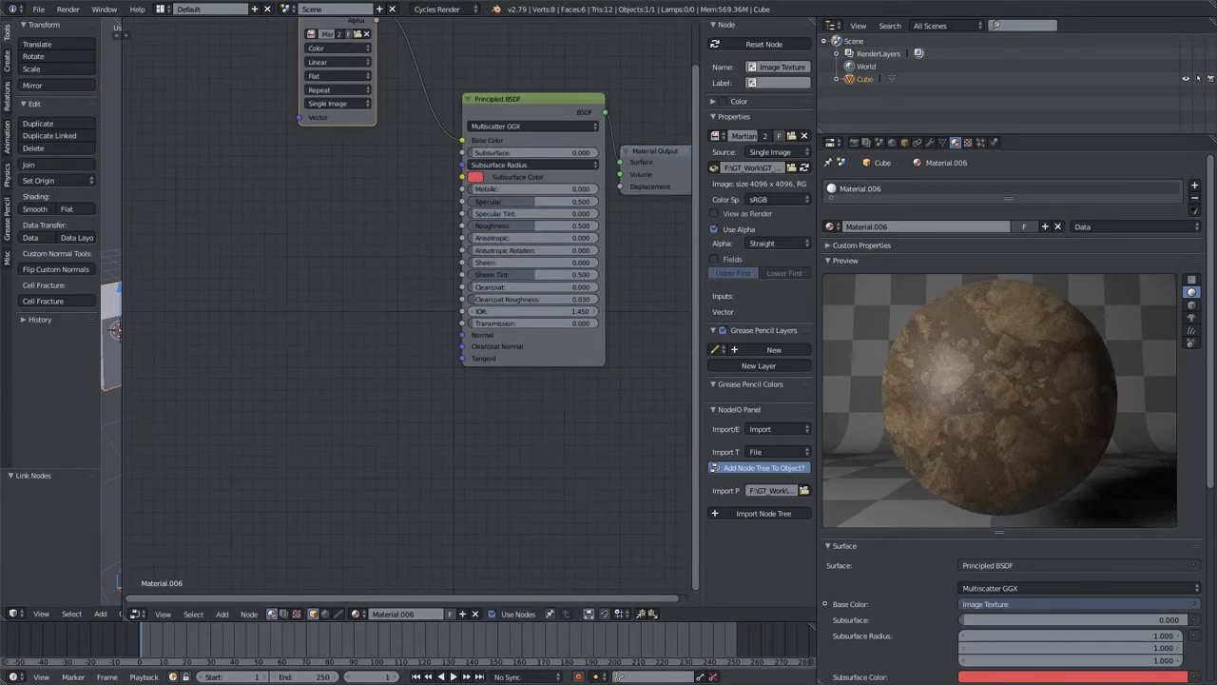
Step: Drag the normal map image from the folder in as a second Image Texture node
key(alt+Tab)
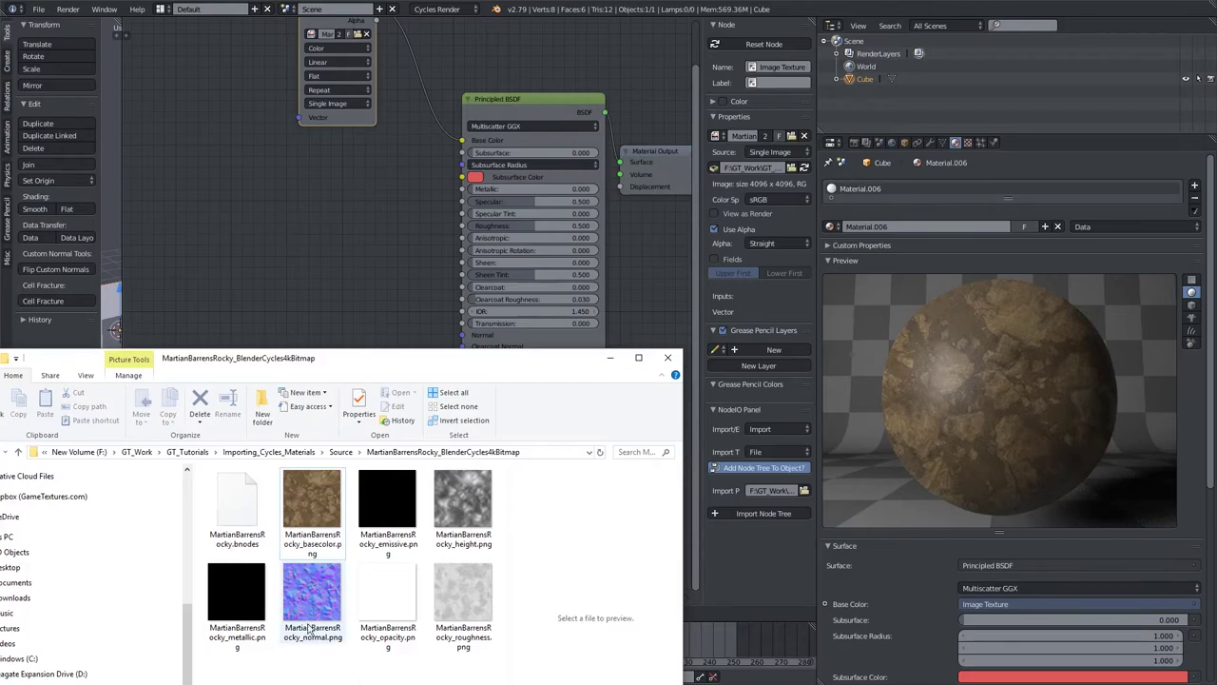
drag(312, 594, 270, 249)
scroll(270, 250, down, 1)
middle_drag(270, 249, 261, 266)
scroll(266, 252, up, 4)
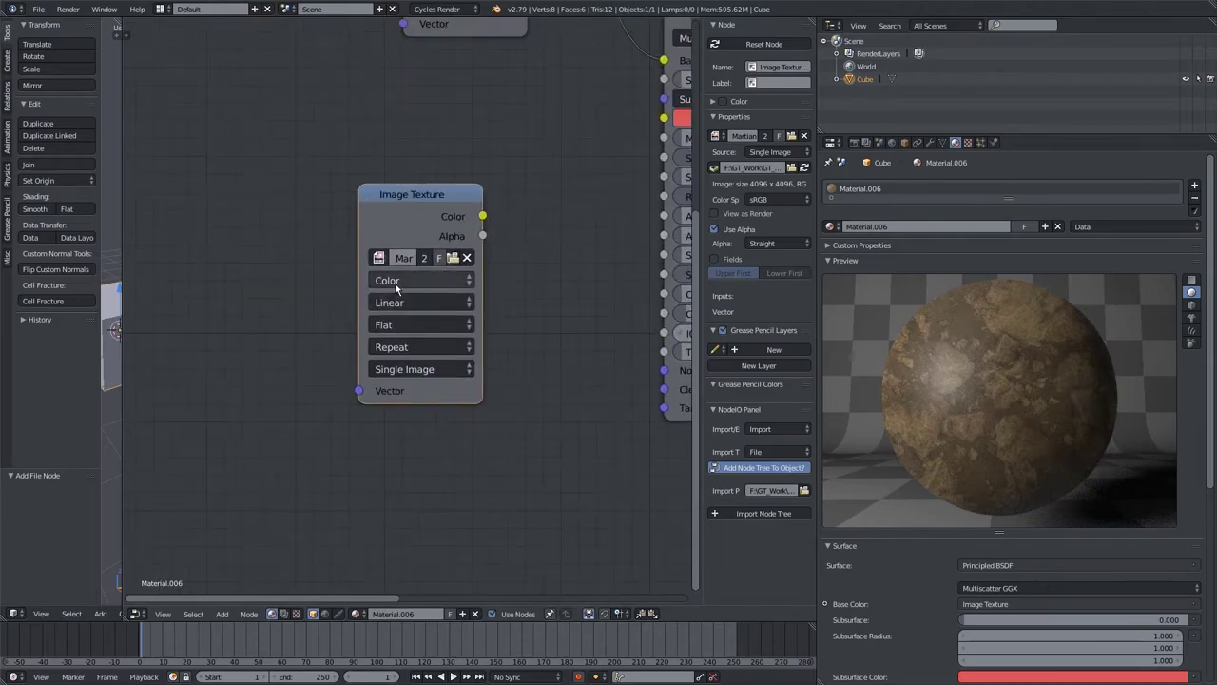
Step: Set the normal map Image Texture node's color space to Non-Color Data
click(395, 283)
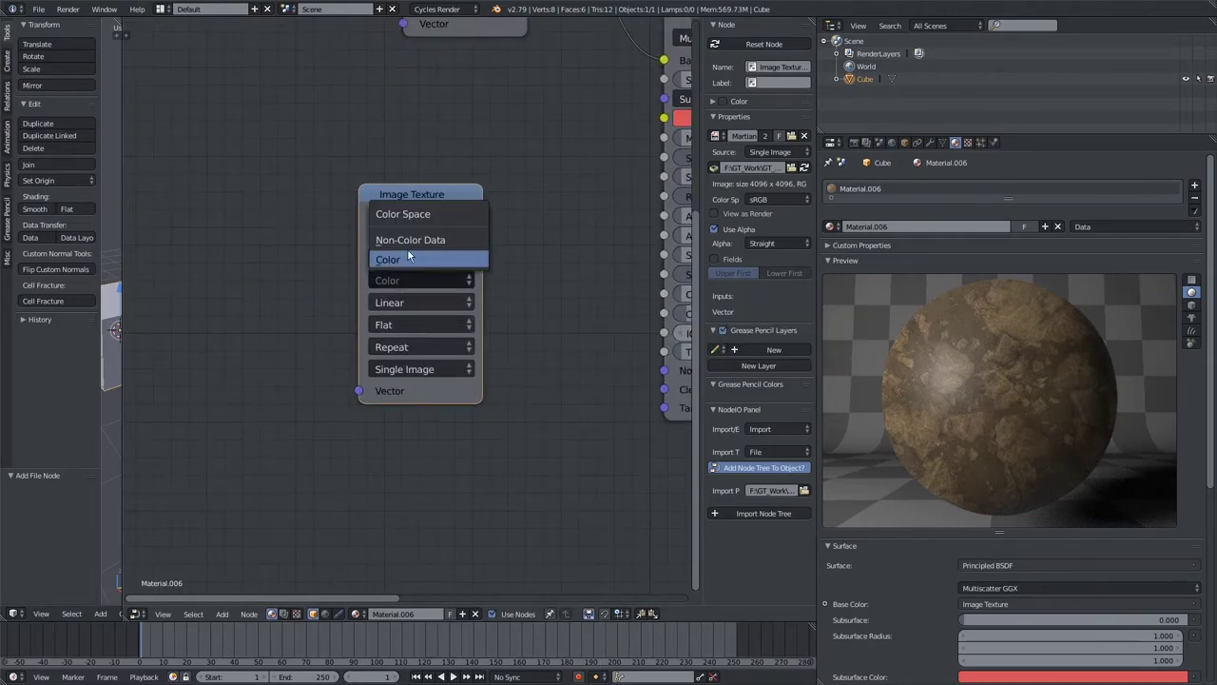
click(412, 248)
scroll(409, 286, down, 2)
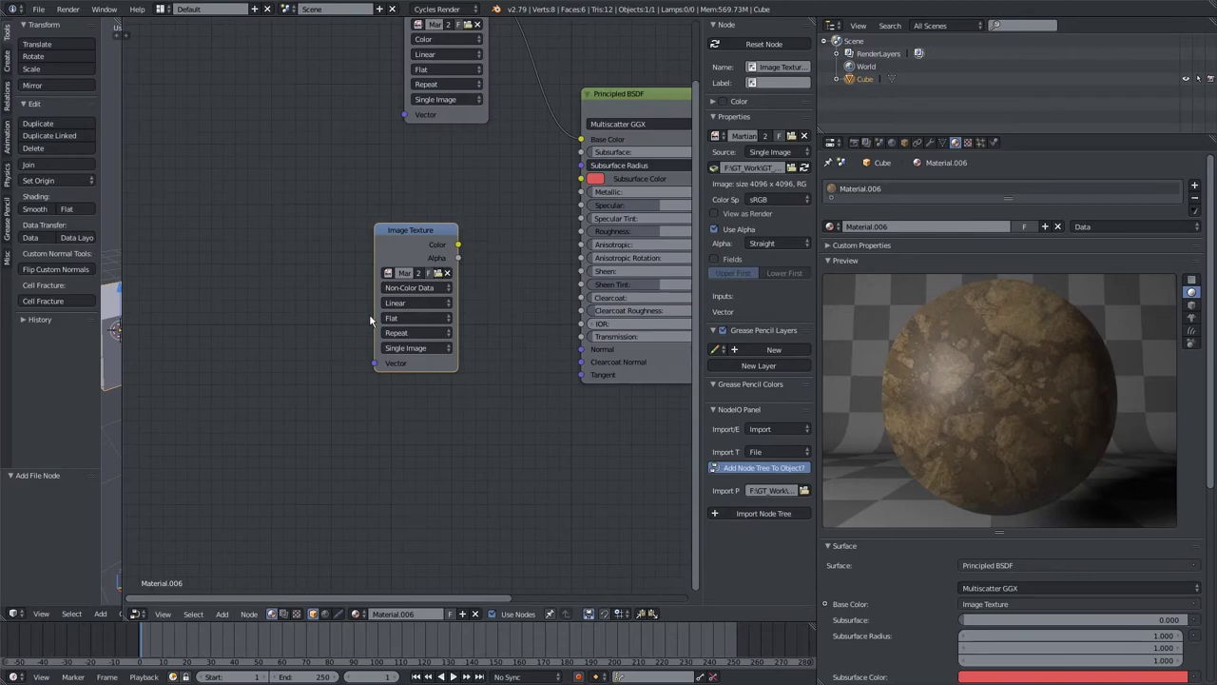
Step: Widen the normal map node and move it down-left of the Principled BSDF
drag(373, 315, 310, 315)
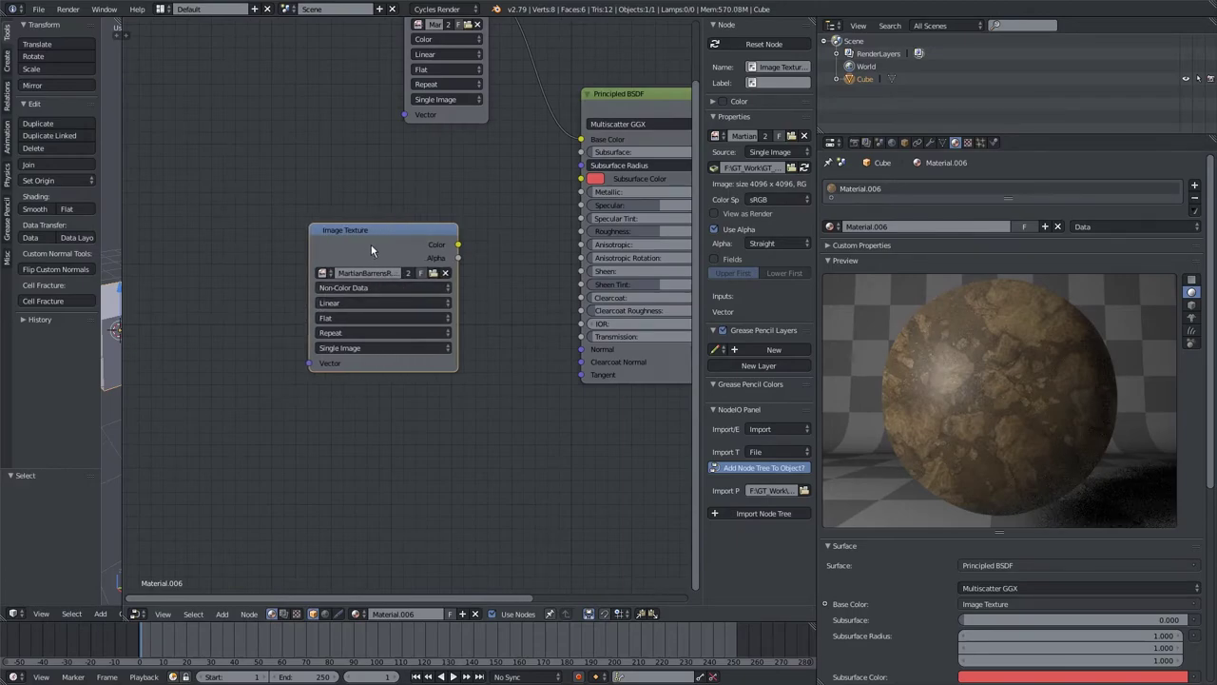
drag(371, 244, 236, 326)
middle_drag(365, 355, 401, 336)
scroll(401, 331, down, 1)
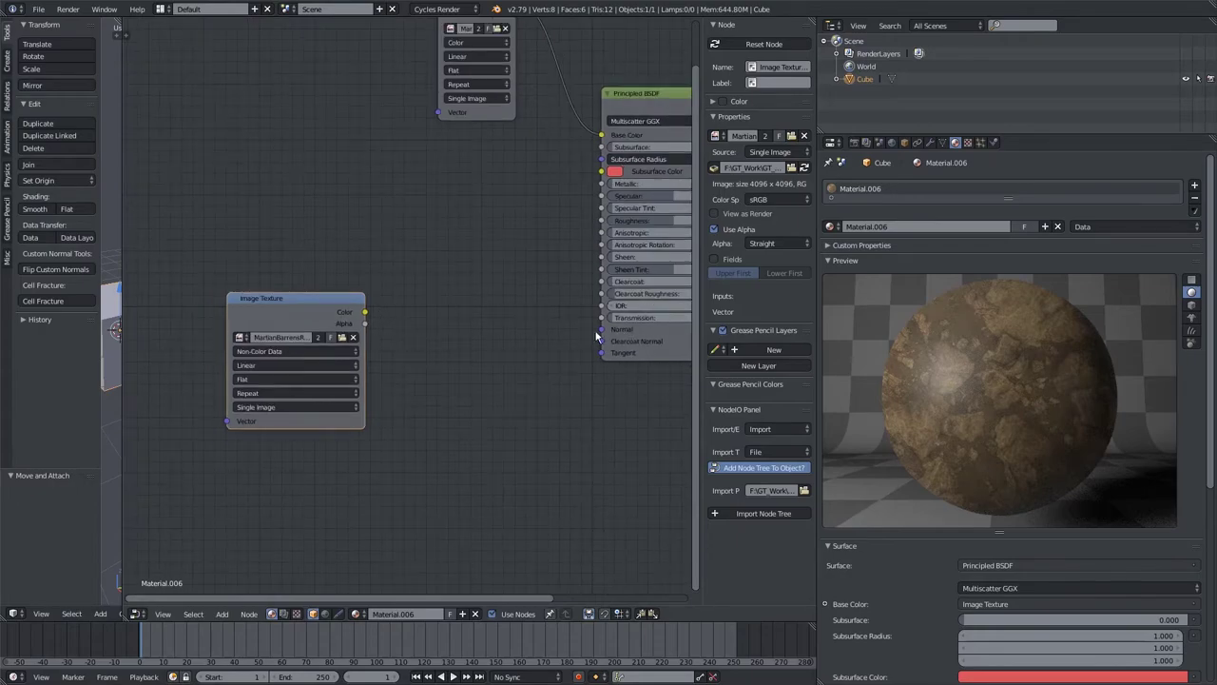
key(shift+a)
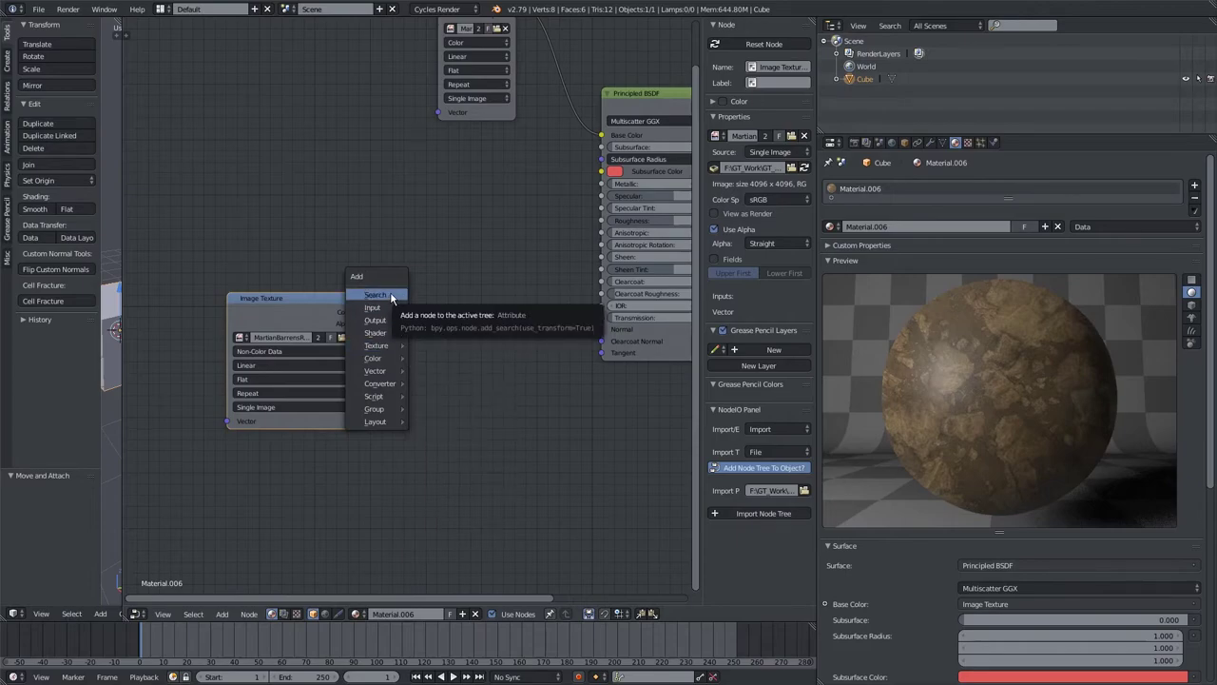
Step: Add a Normal Map node and link the normal texture's Color into it
click(391, 297)
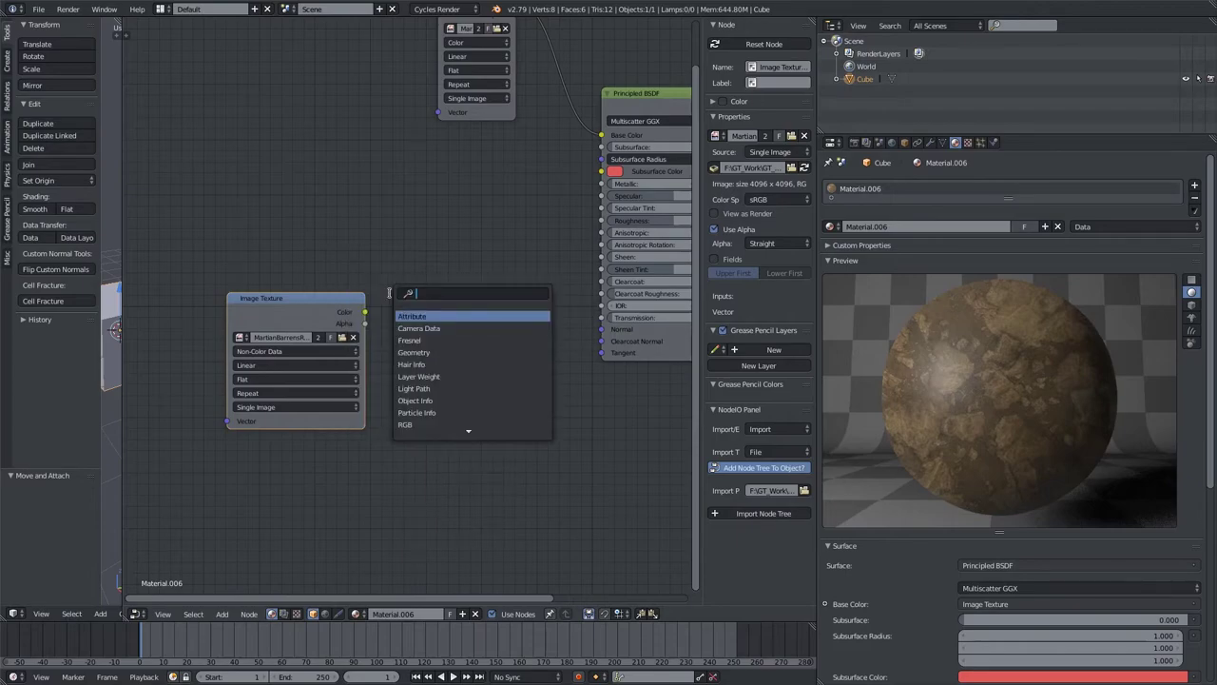
text(norm)
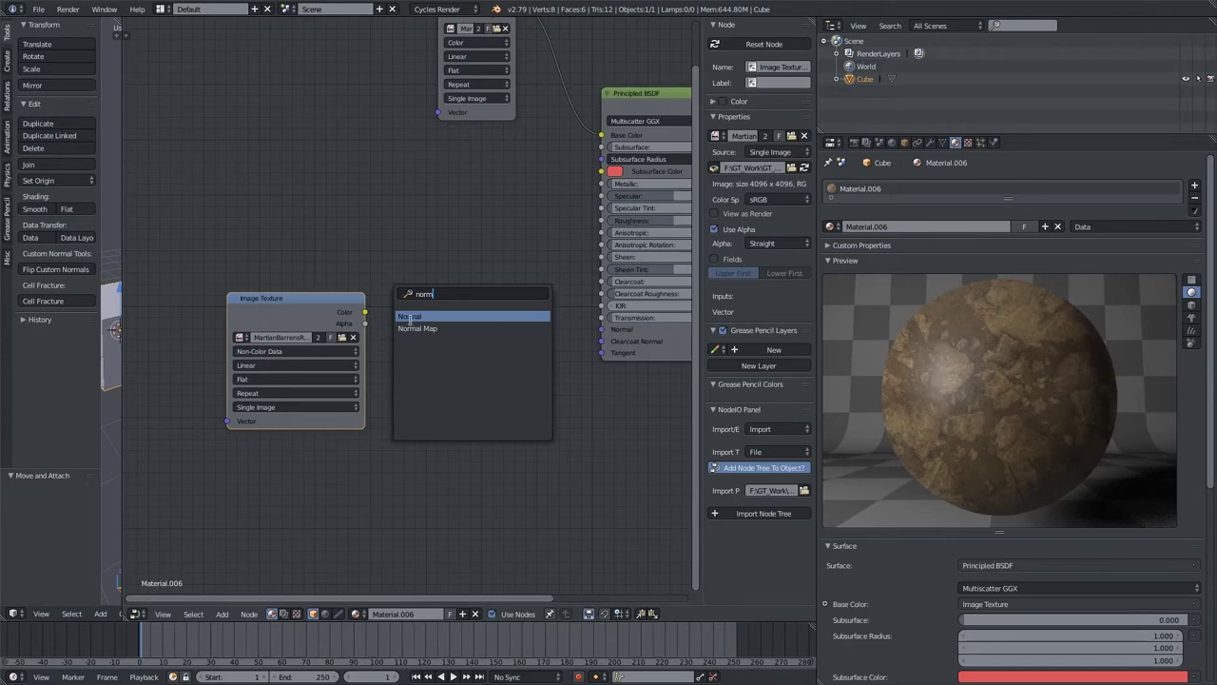
click(419, 328)
click(404, 306)
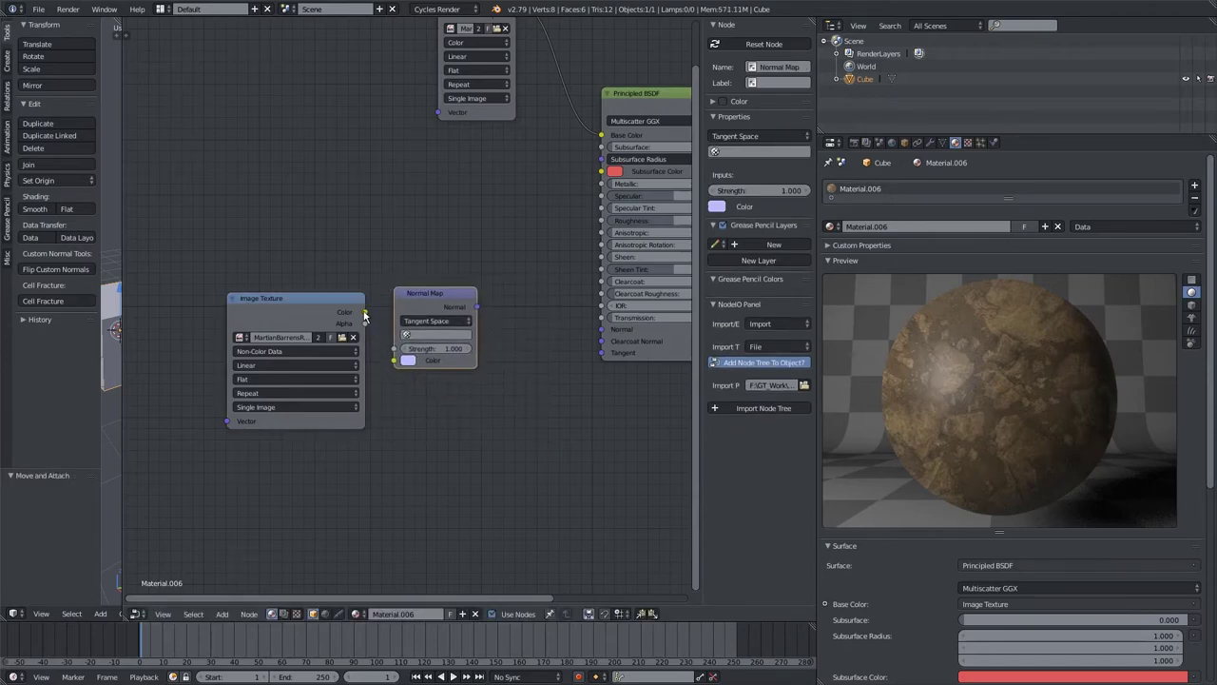
drag(365, 314, 393, 360)
Step: Connect the Normal Map output to the Principled BSDF's Normal input
middle_drag(474, 313, 390, 326)
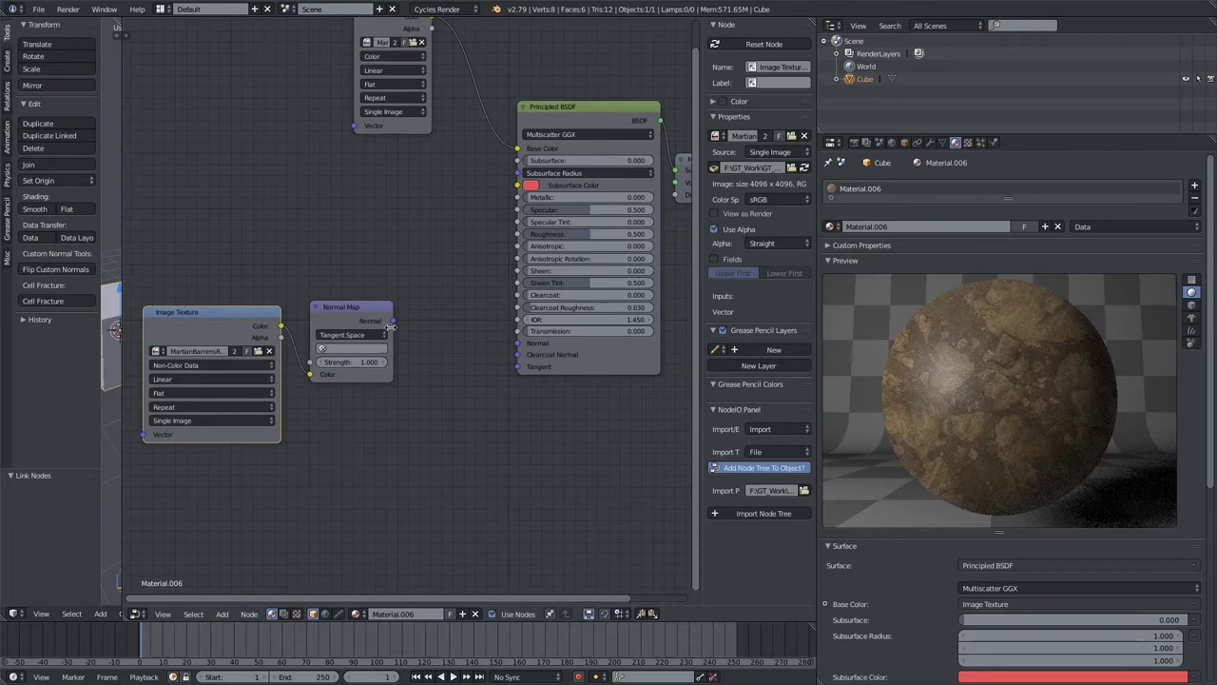
drag(390, 327, 400, 329)
drag(498, 350, 518, 342)
drag(353, 305, 375, 321)
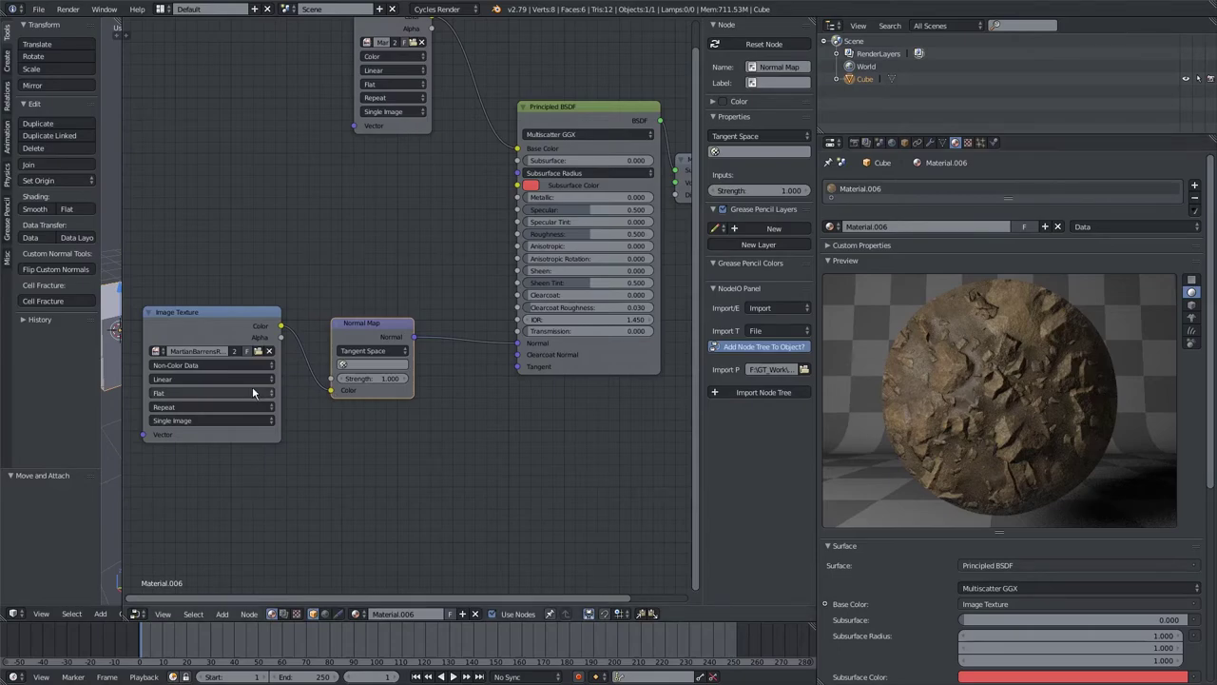
scroll(252, 386, down, 2)
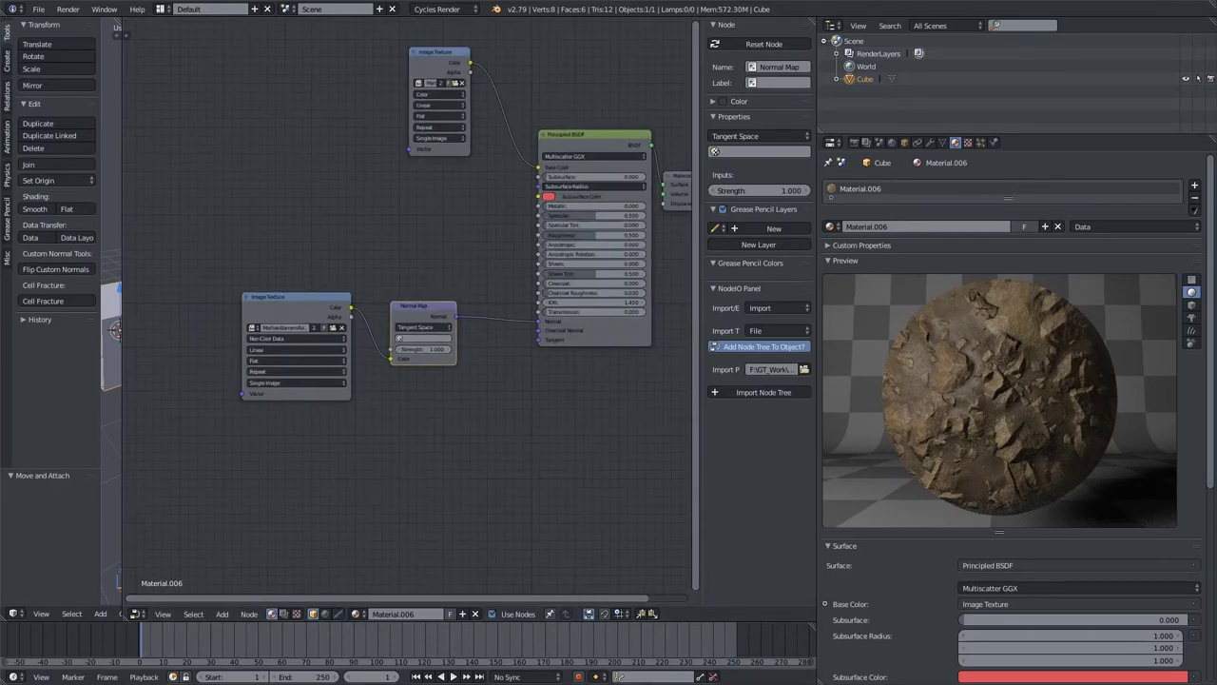
Step: Add roughness.png as a Non-Color Data image node linked to the BSDF's Roughness
key(alt+Tab)
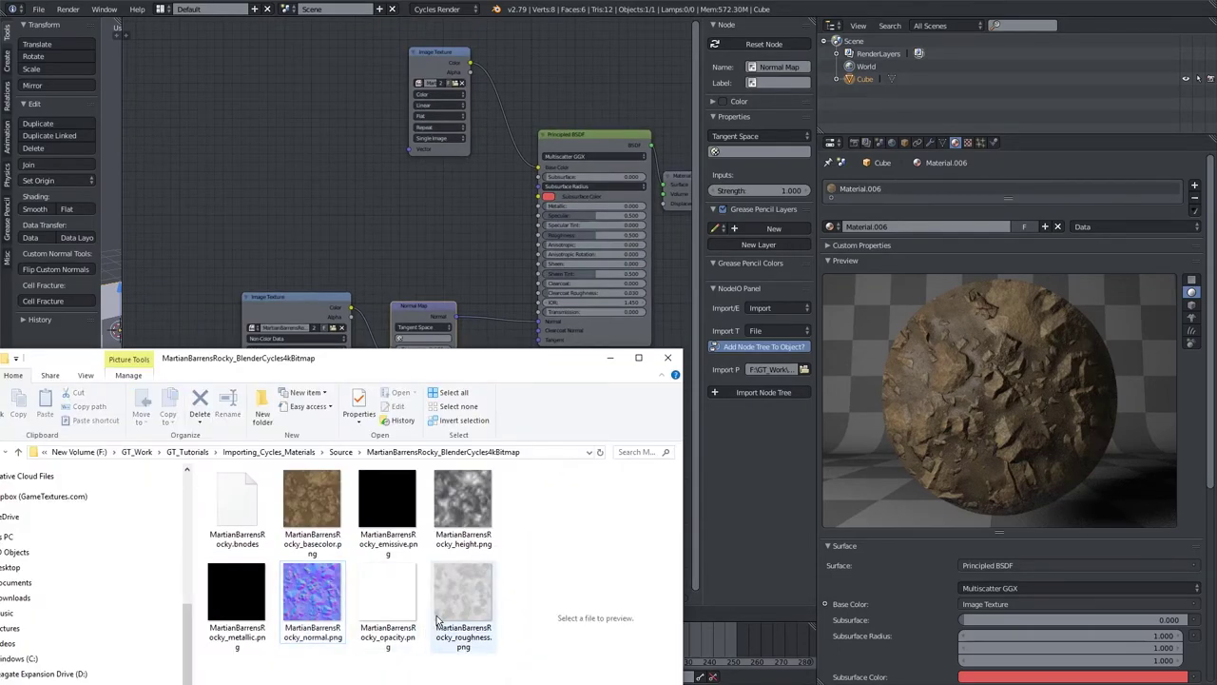
drag(439, 623, 333, 218)
scroll(353, 185, up, 1)
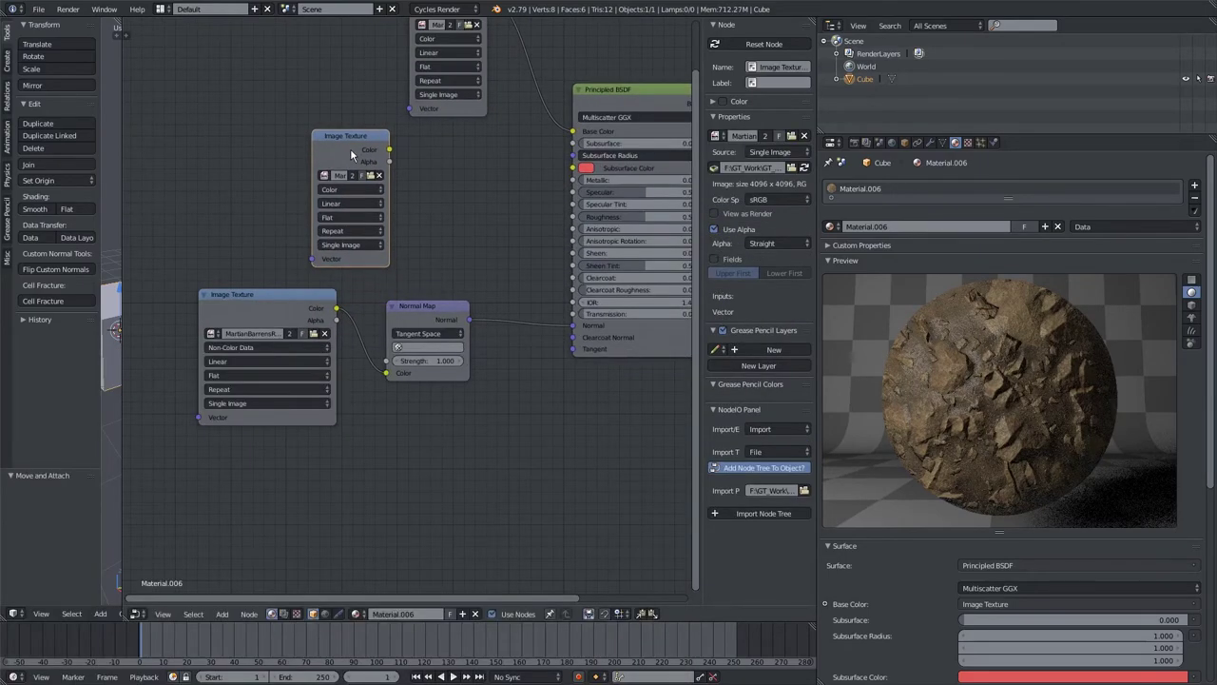
click(373, 149)
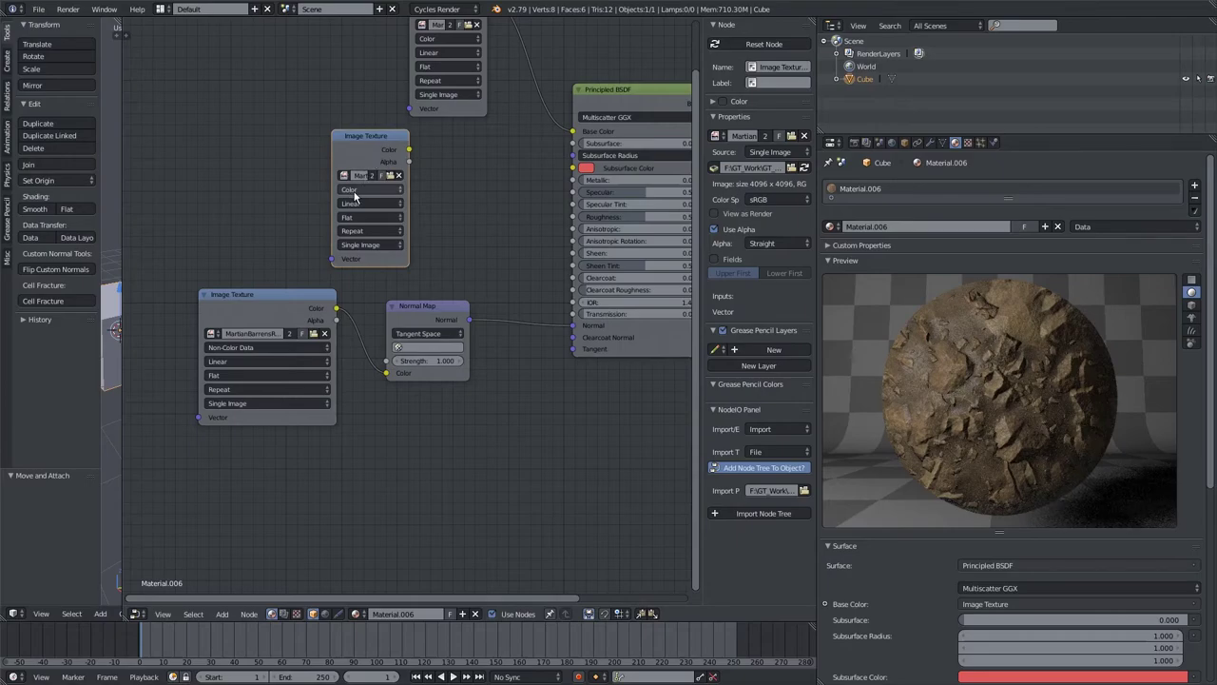
click(354, 196)
click(358, 164)
drag(409, 150, 571, 215)
Step: Move the Material Output node down and to the right
scroll(547, 222, down, 2)
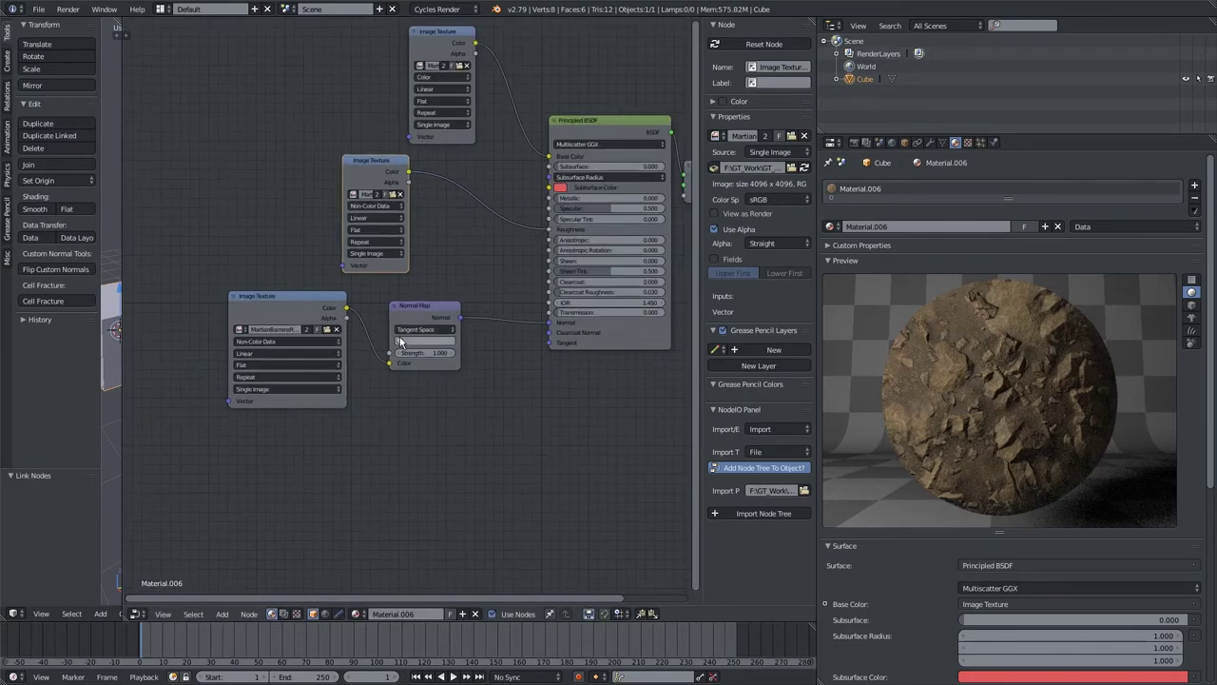
middle_drag(559, 395, 489, 368)
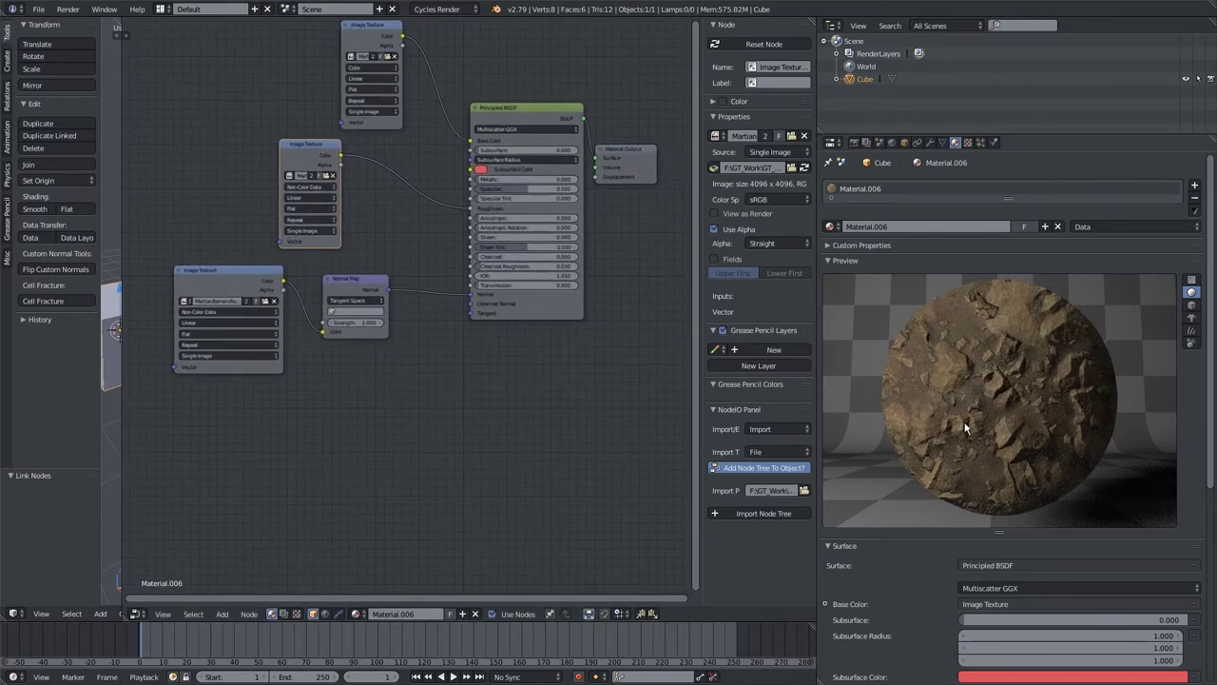
scroll(475, 361, down, 1)
drag(615, 197, 686, 249)
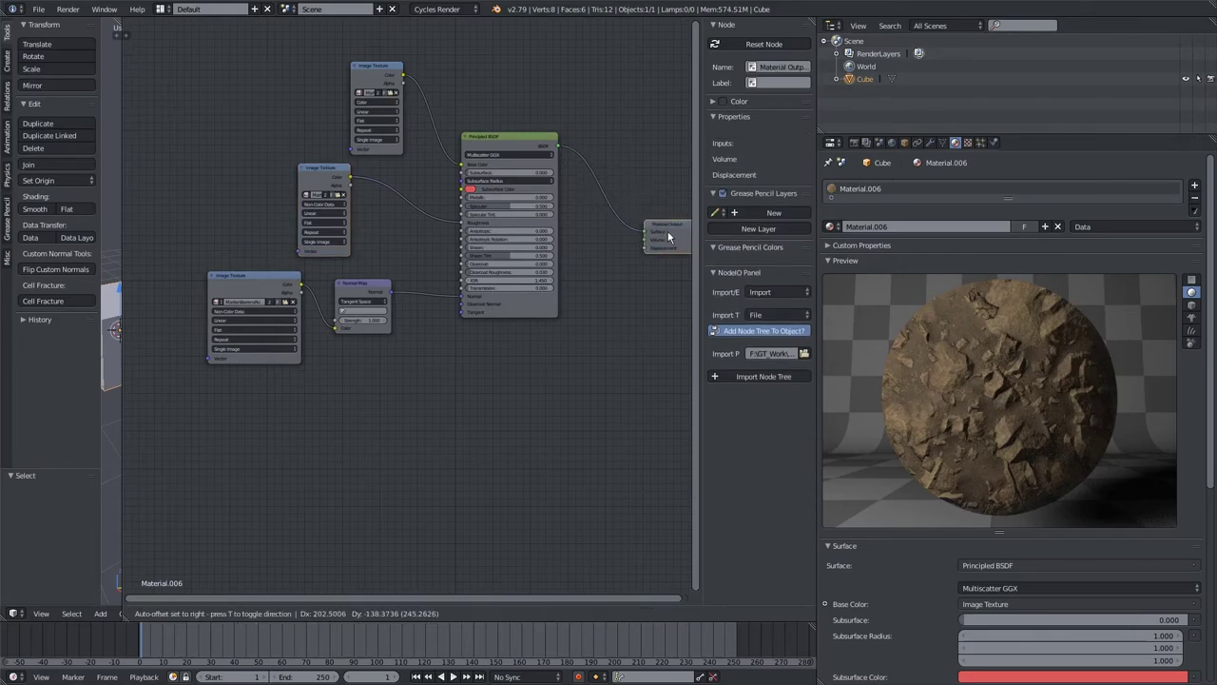
Step: Drag height.png from File Explorer into the node editor as an Image Texture node
middle_drag(486, 414, 475, 375)
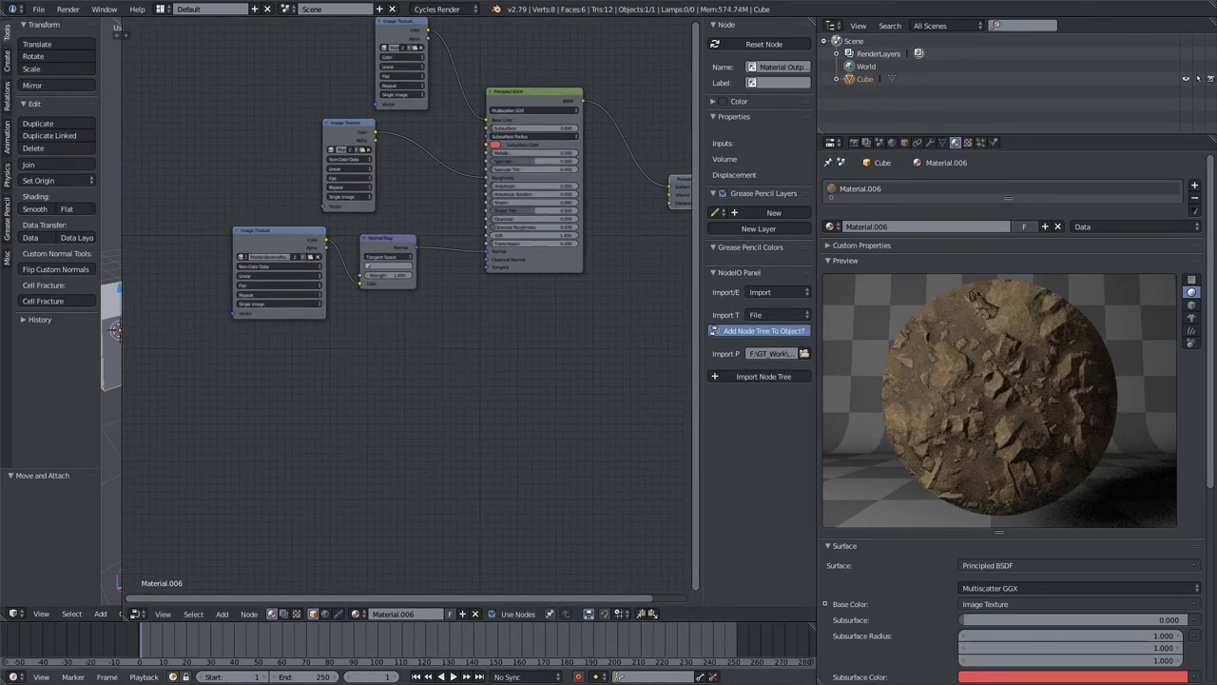
key(alt+Tab)
click(463, 534)
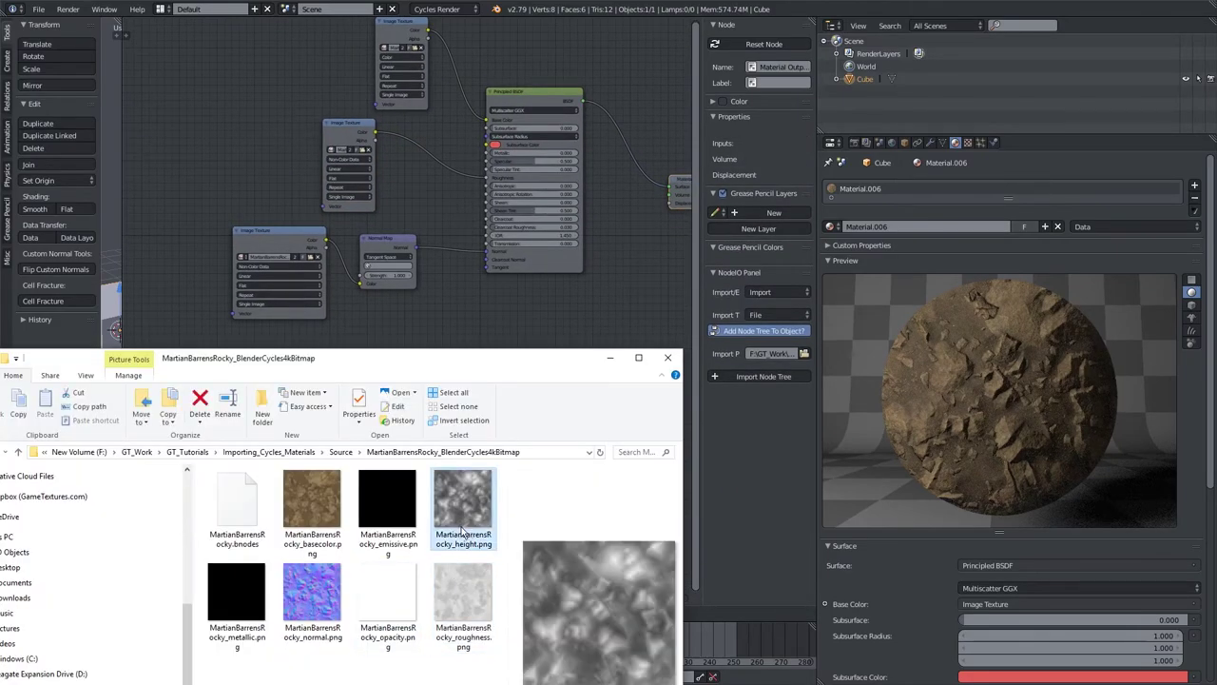
drag(463, 534, 441, 320)
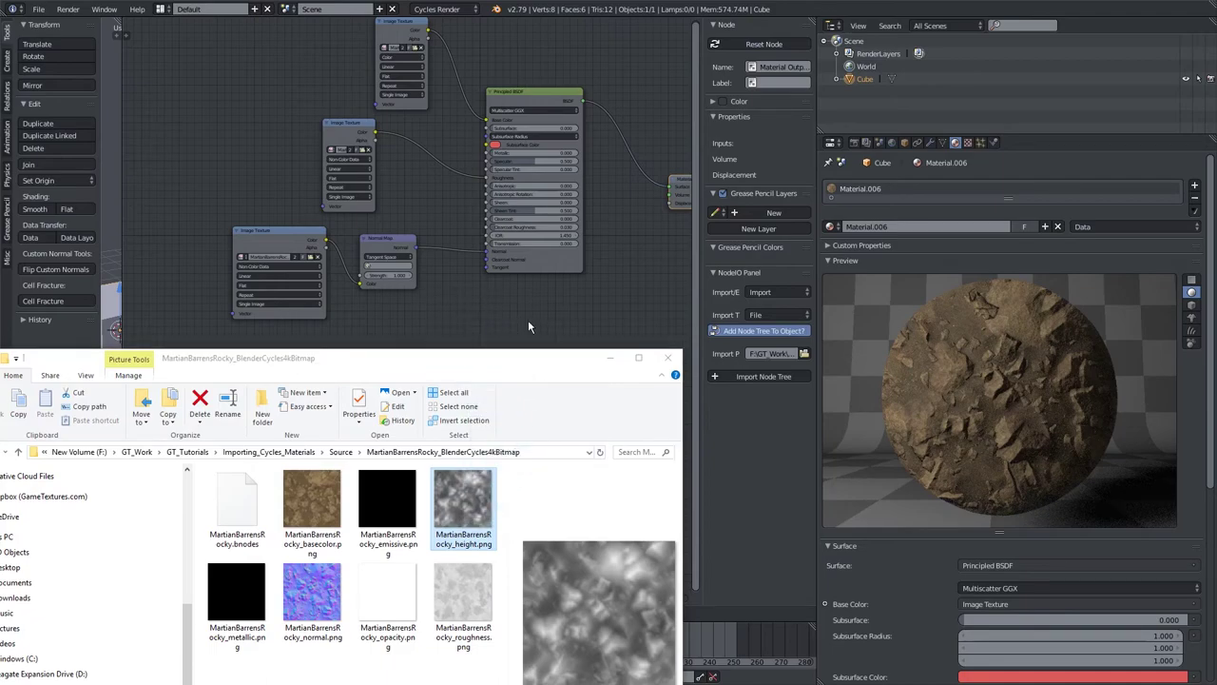
click(521, 328)
Step: Set the height texture to Non-Color Data and move it down-left
scroll(416, 332, up, 2)
click(411, 323)
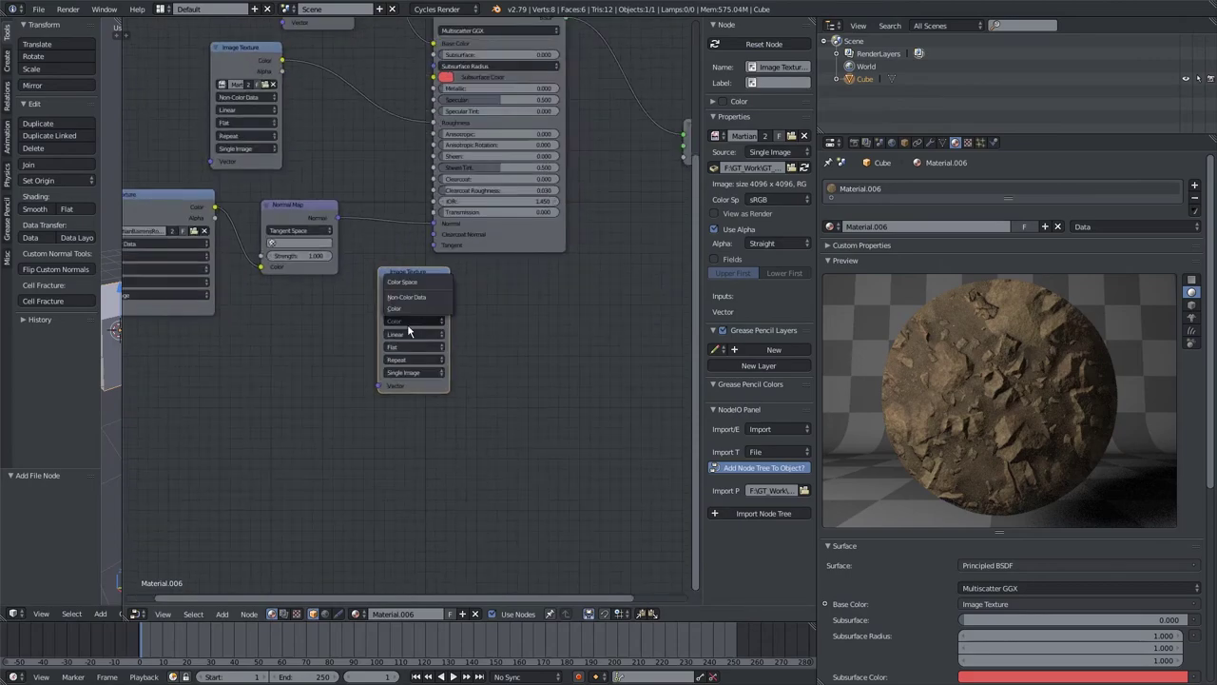
click(406, 296)
drag(409, 278, 395, 349)
Step: Add a Math node and link the height texture's Color into it
key(shift+a)
click(543, 345)
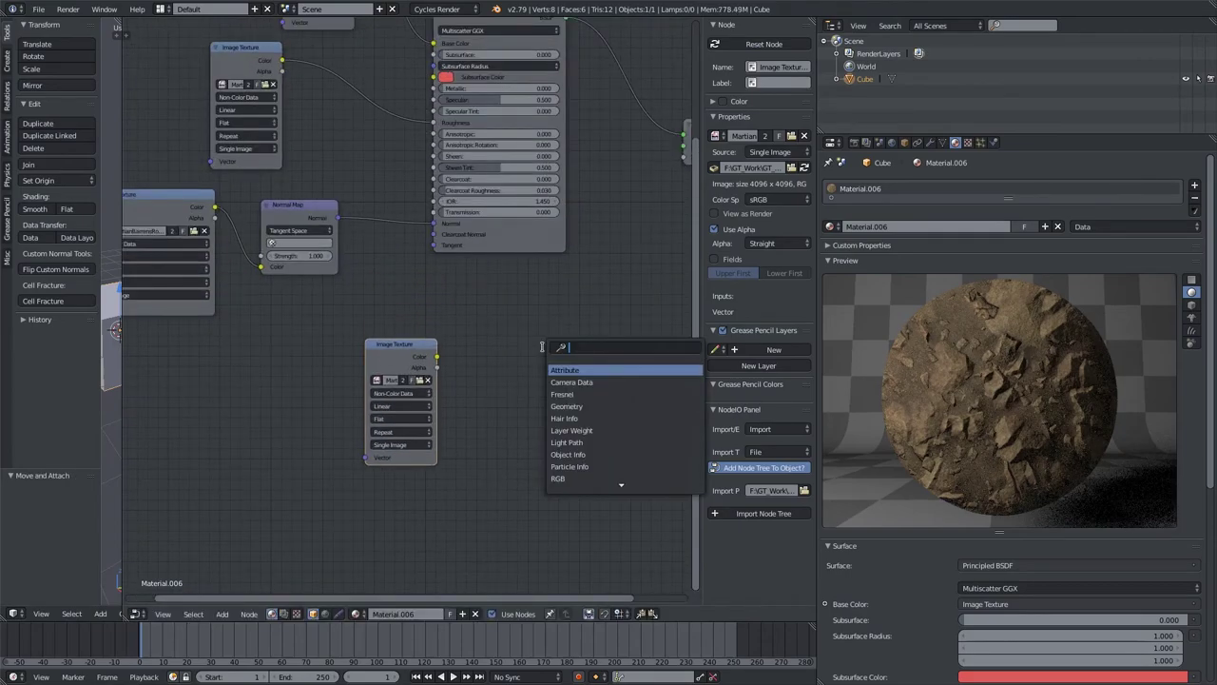
text(math)
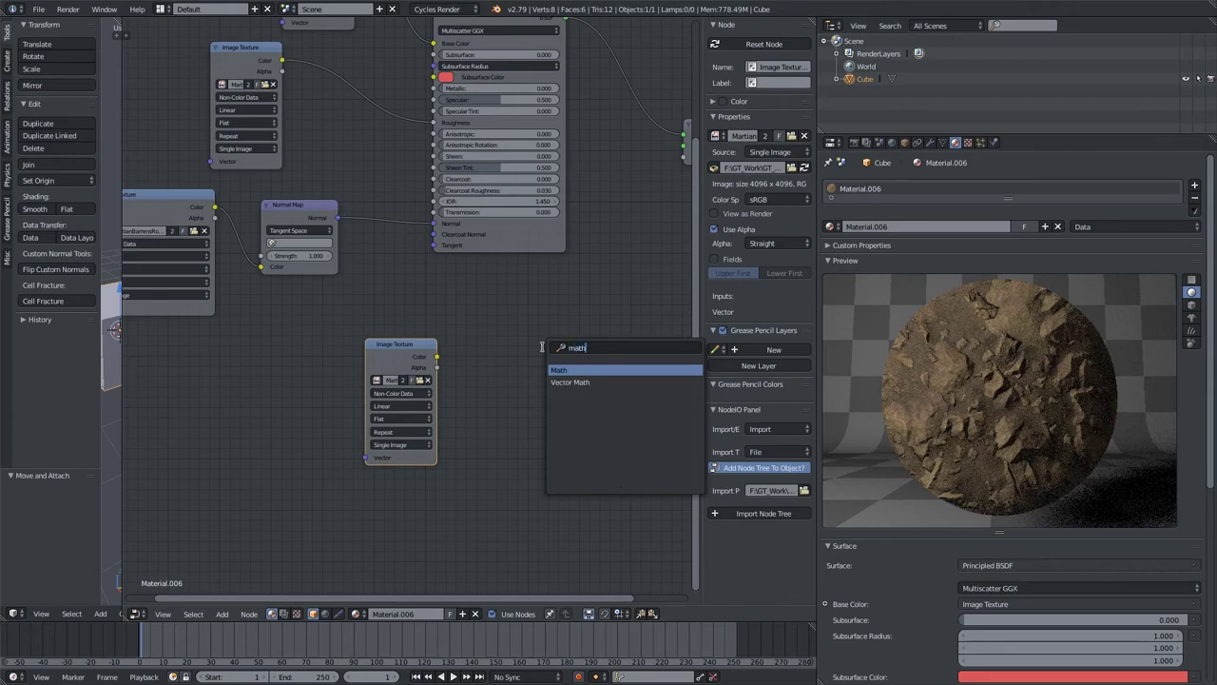
click(560, 369)
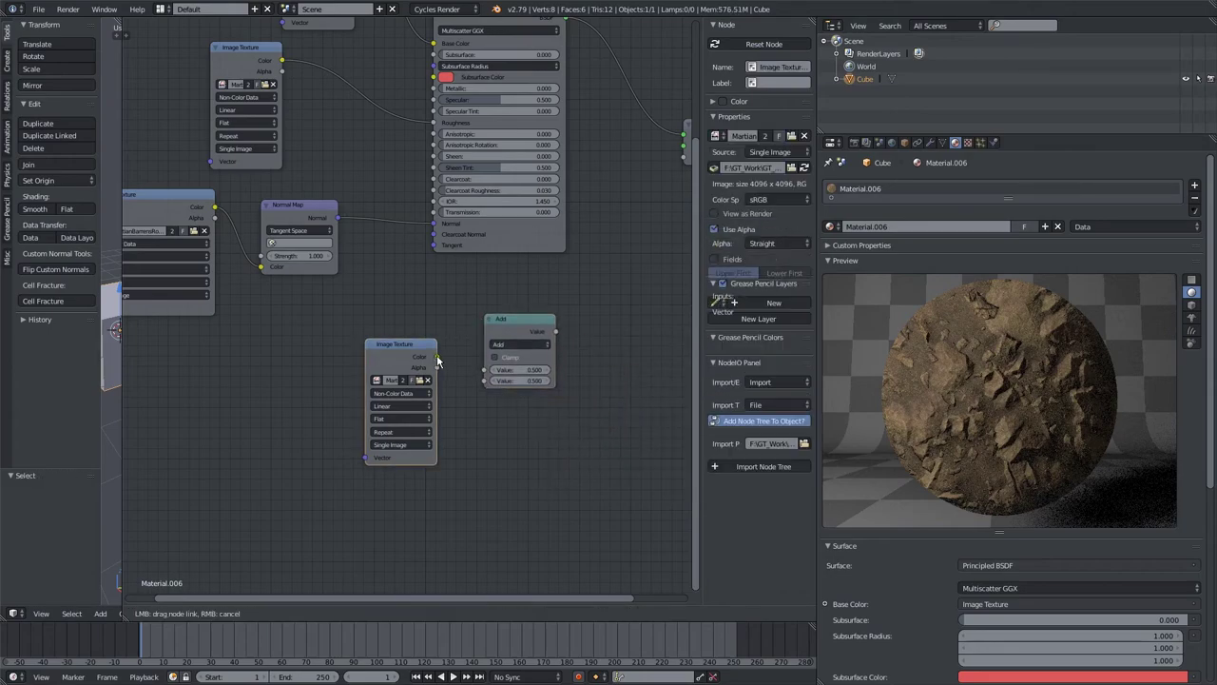
drag(438, 357, 485, 370)
Step: Set the Math node to Multiply with a second value of 0.100
click(511, 344)
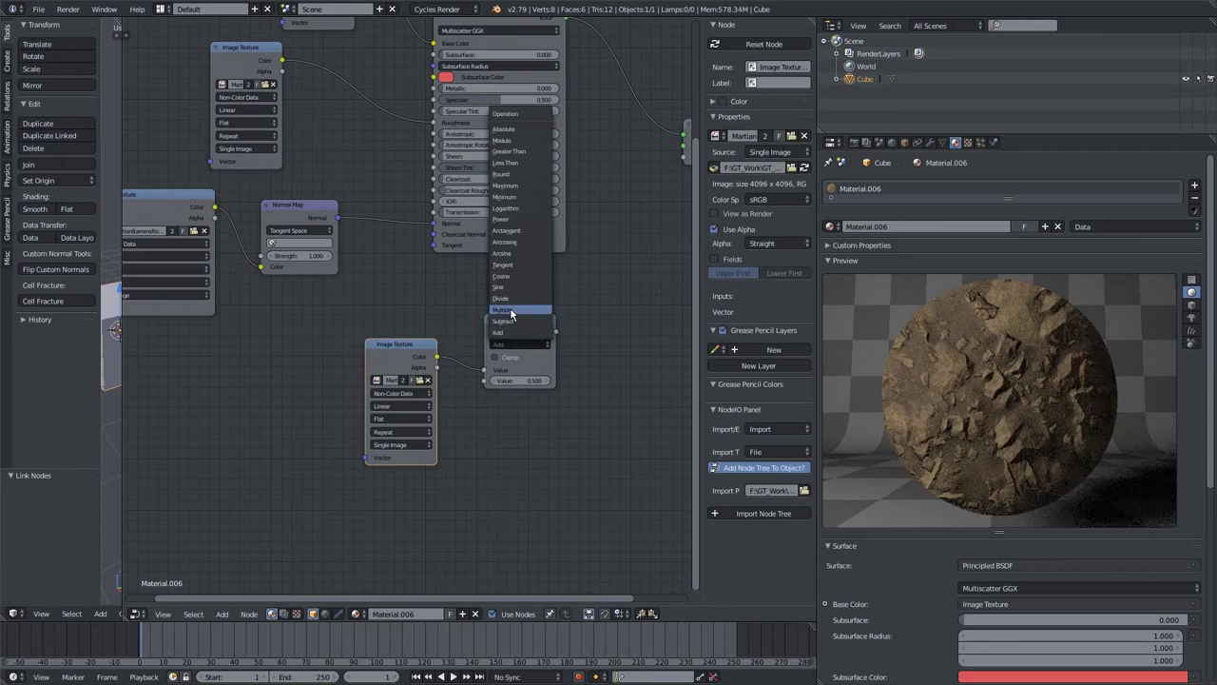
click(511, 323)
click(511, 379)
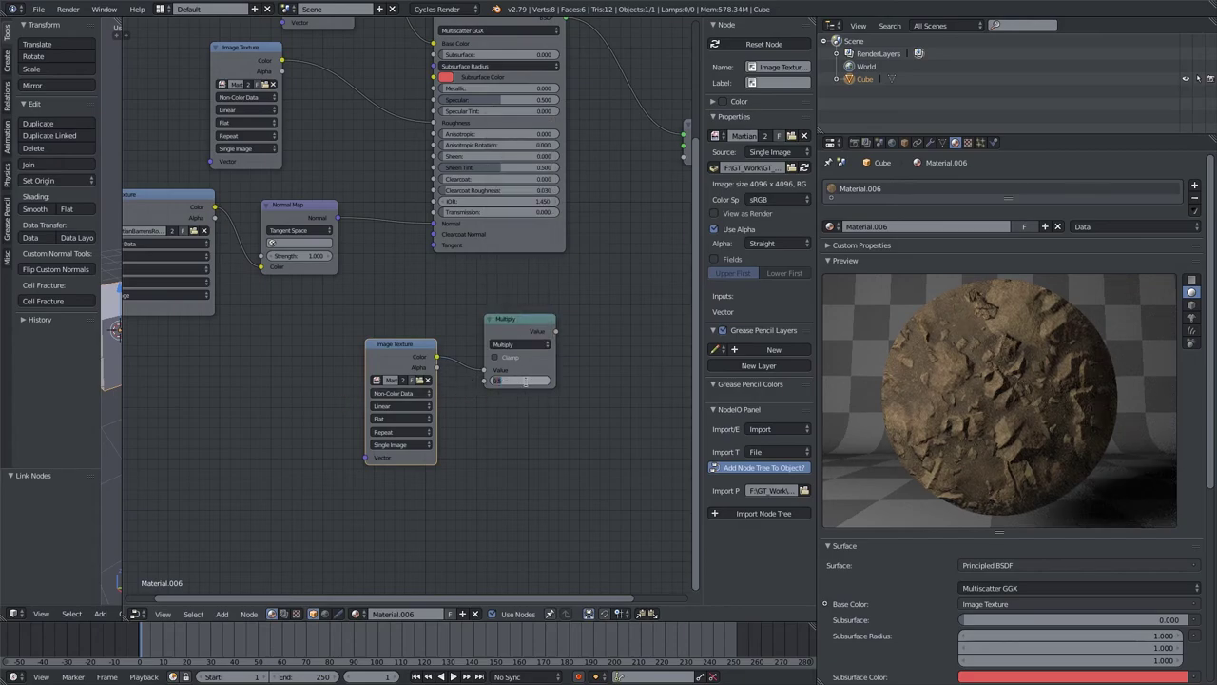
text(.1)
key(Return)
Step: Connect the Multiply output to the Material Output's Displacement input
scroll(530, 383, down, 2)
middle_drag(544, 375, 396, 436)
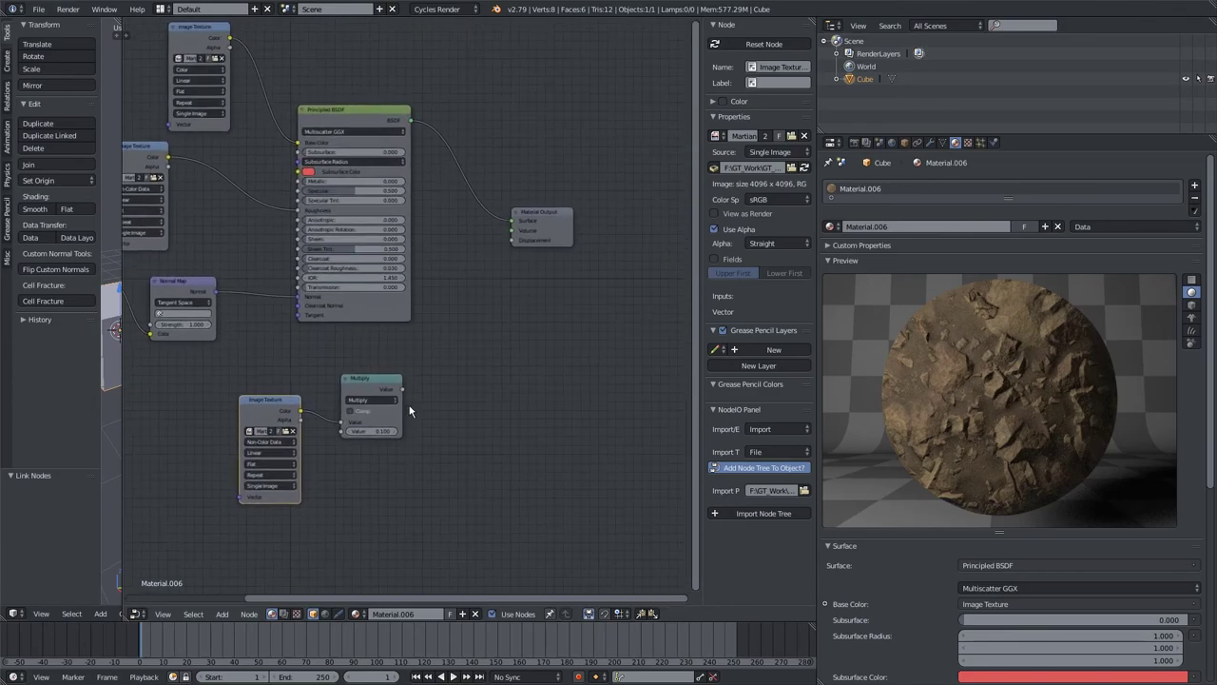
drag(402, 391, 514, 241)
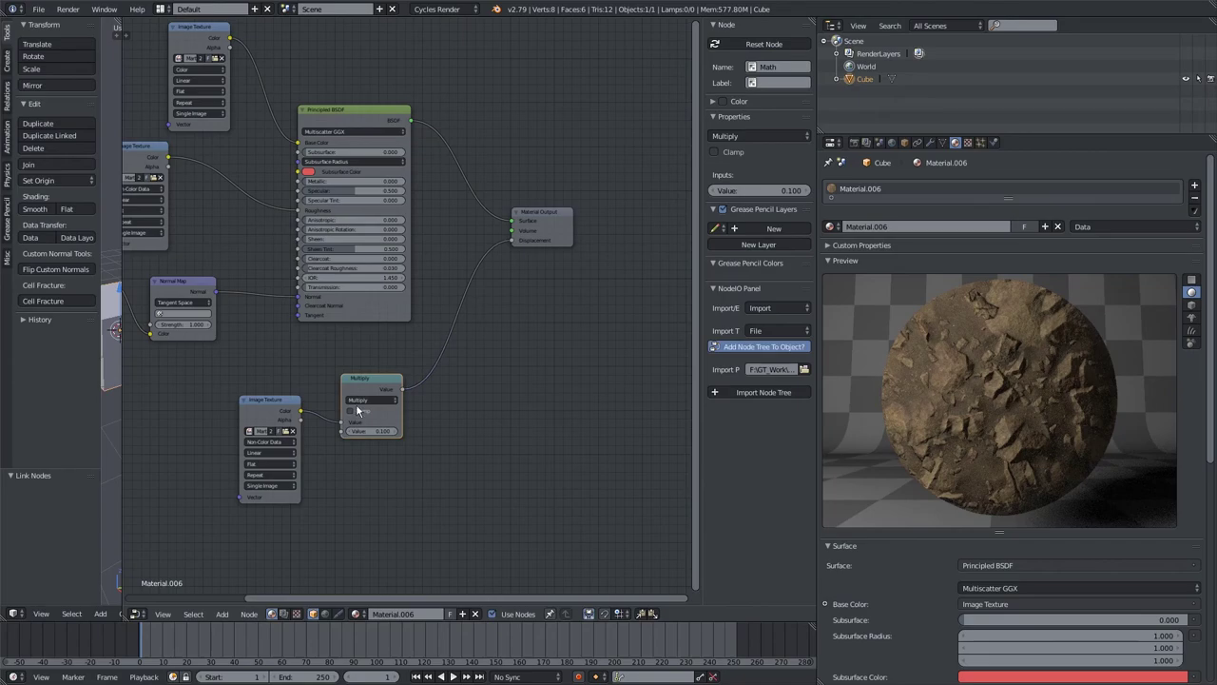
middle_drag(356, 403, 463, 362)
Step: Shift the height texture and Multiply nodes left beside the rest of the node tree
scroll(443, 362, down, 2)
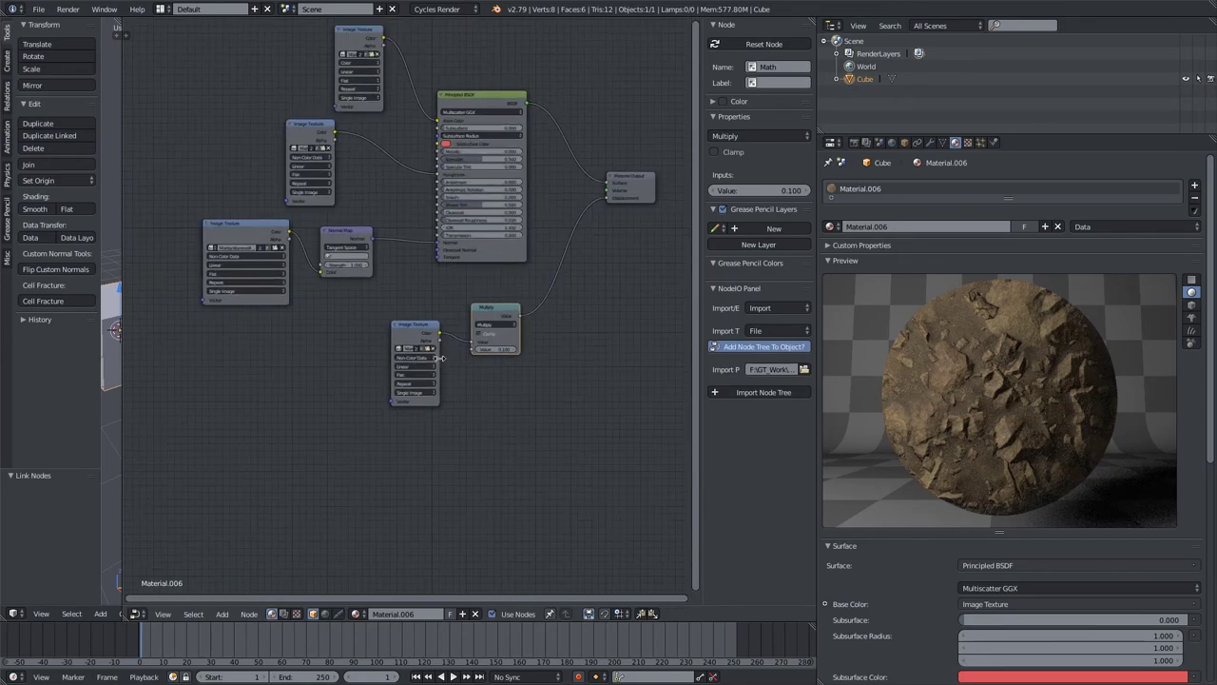
scroll(430, 350, up, 2)
drag(394, 347, 368, 348)
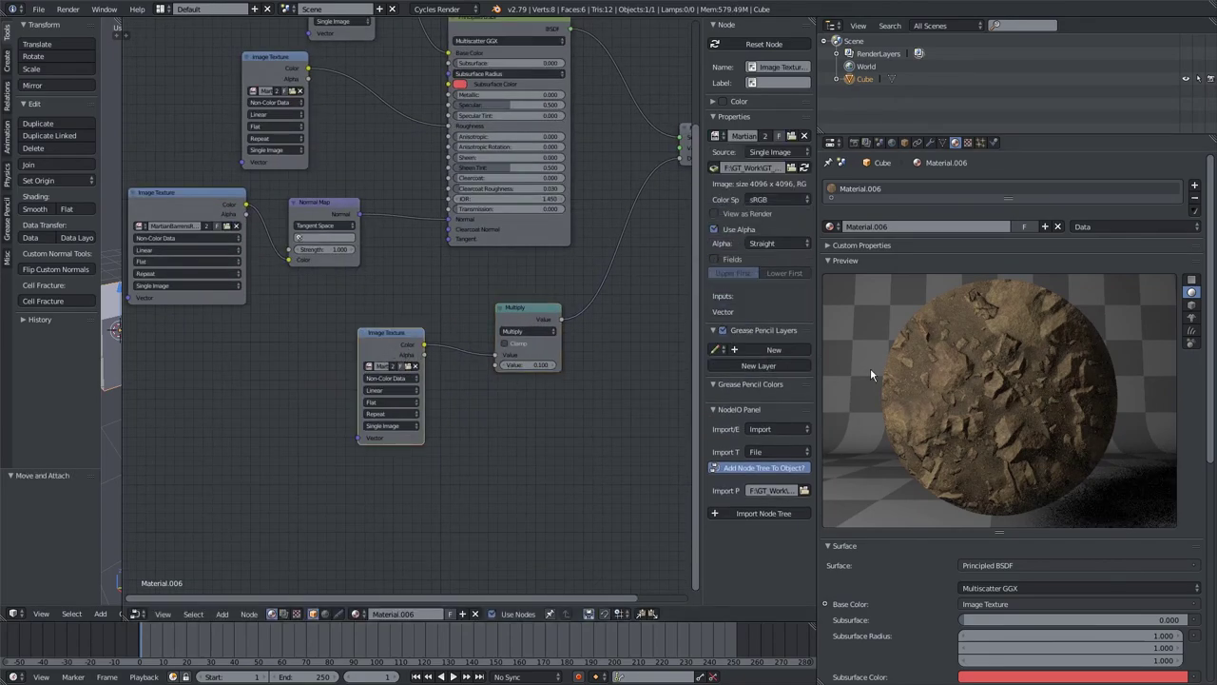
middle_drag(522, 321, 463, 361)
mouse_move(457, 362)
mouse_down()
mouse_move(440, 361)
mouse_move(462, 355)
mouse_up()
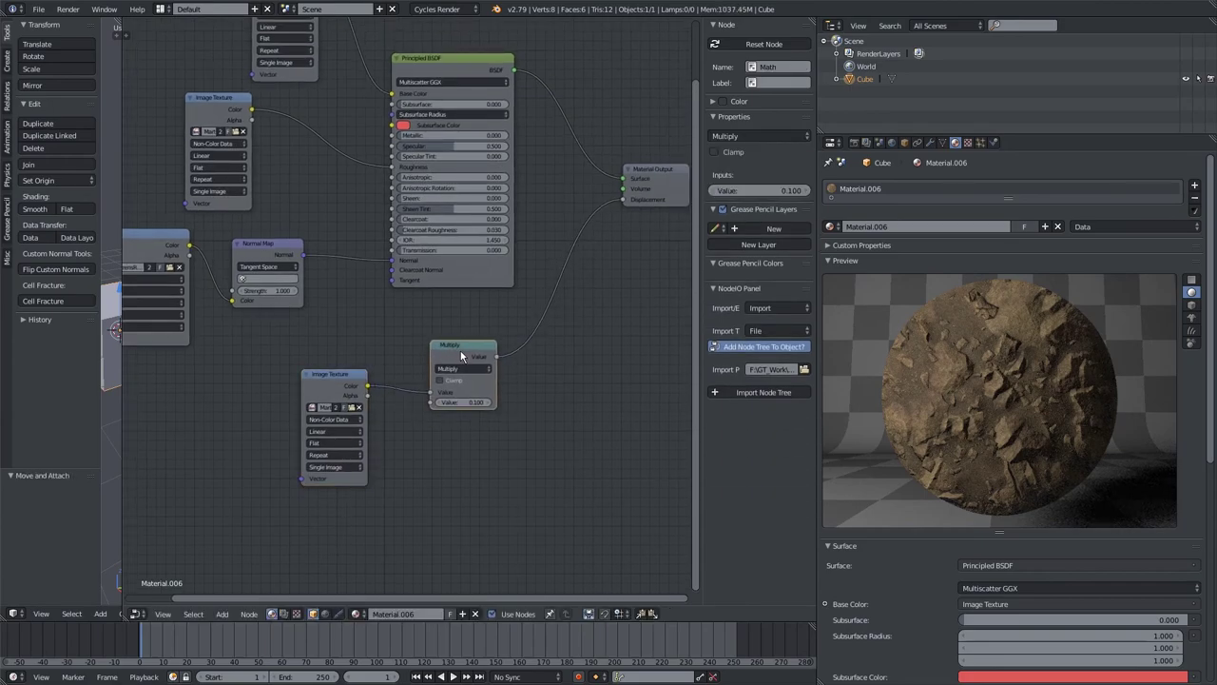
middle_drag(462, 356, 491, 363)
scroll(491, 363, down, 1)
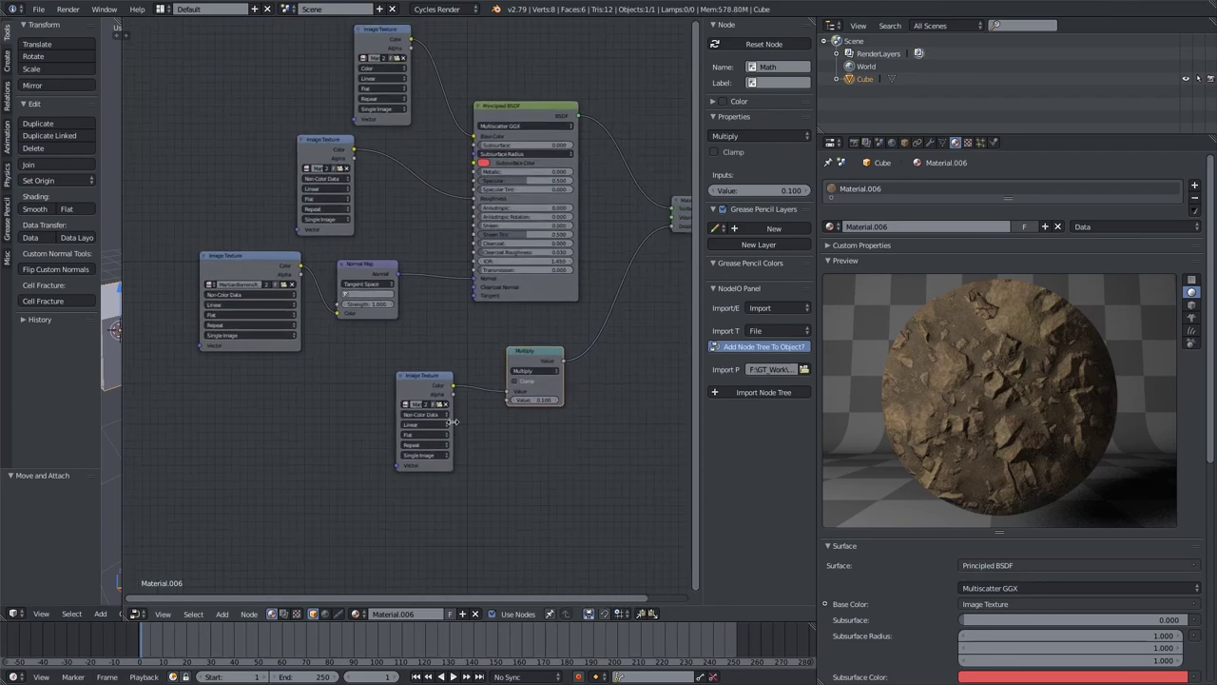